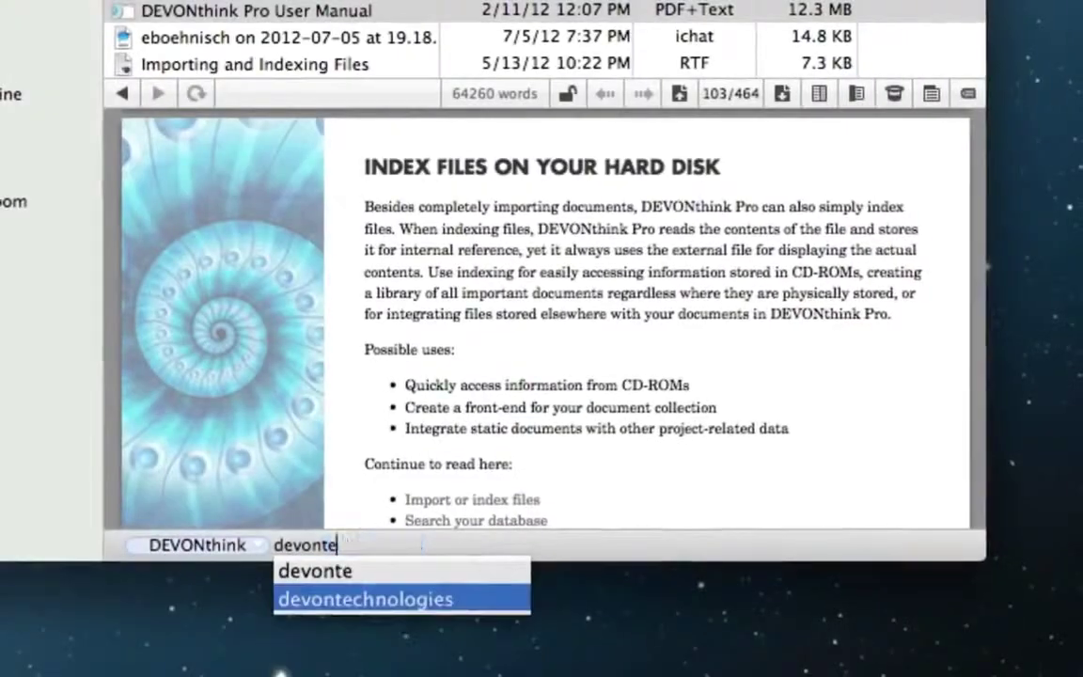
- Tag the user manual devontechnologies and documentation, then preview the Pro User Manual search result
key("Return")
type("documen")
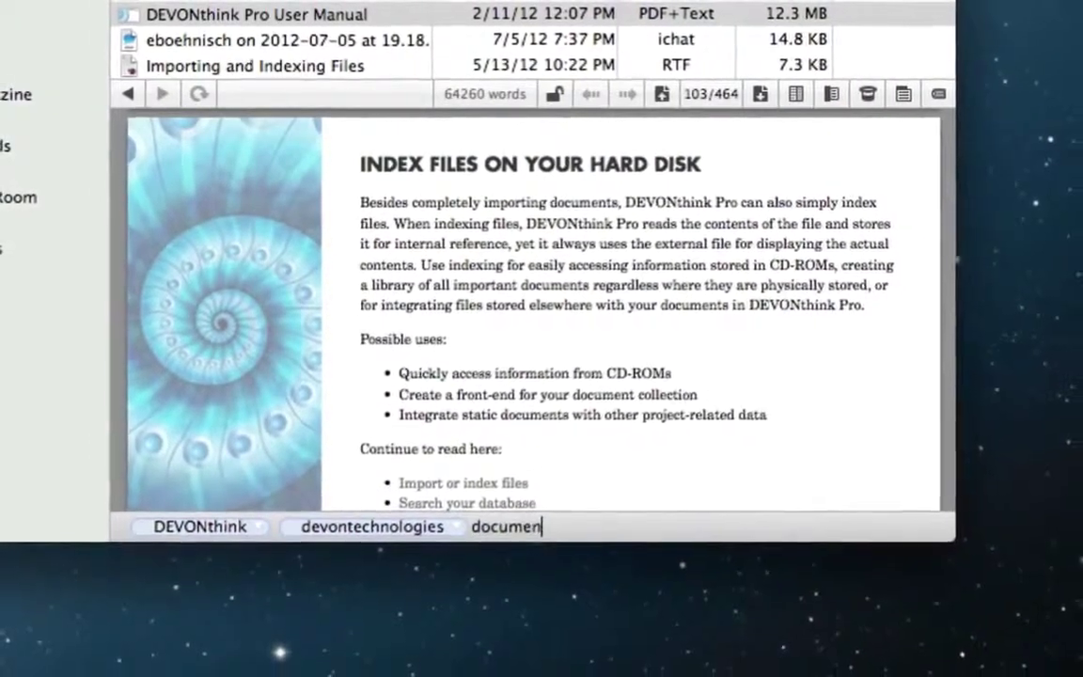
type("tation")
key("Return")
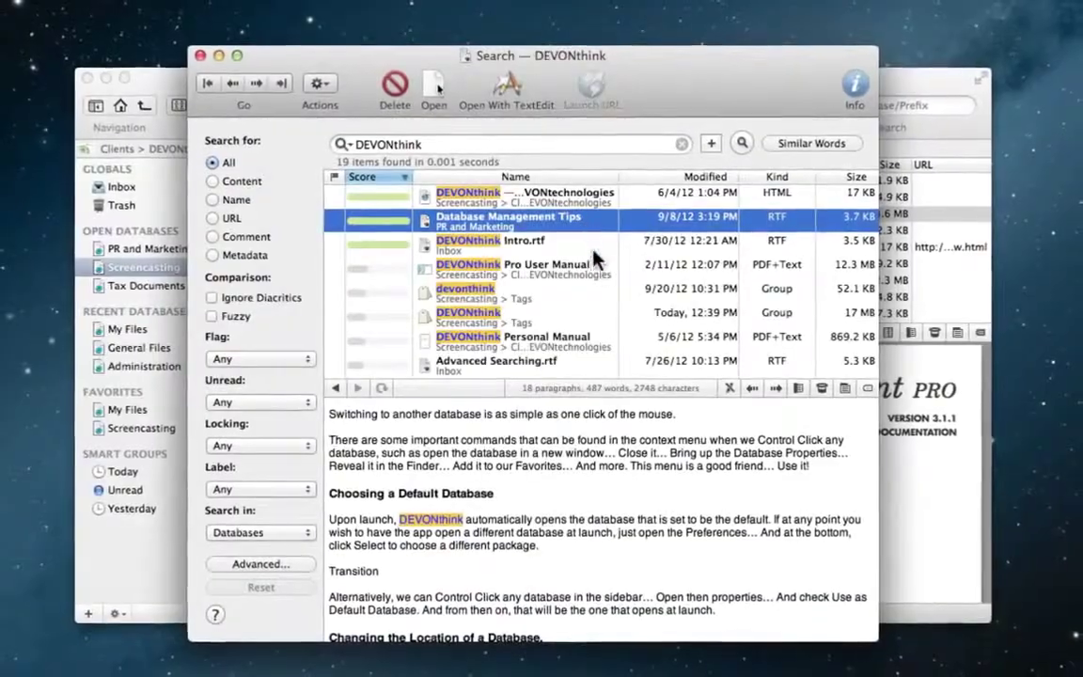
left_click(592, 273)
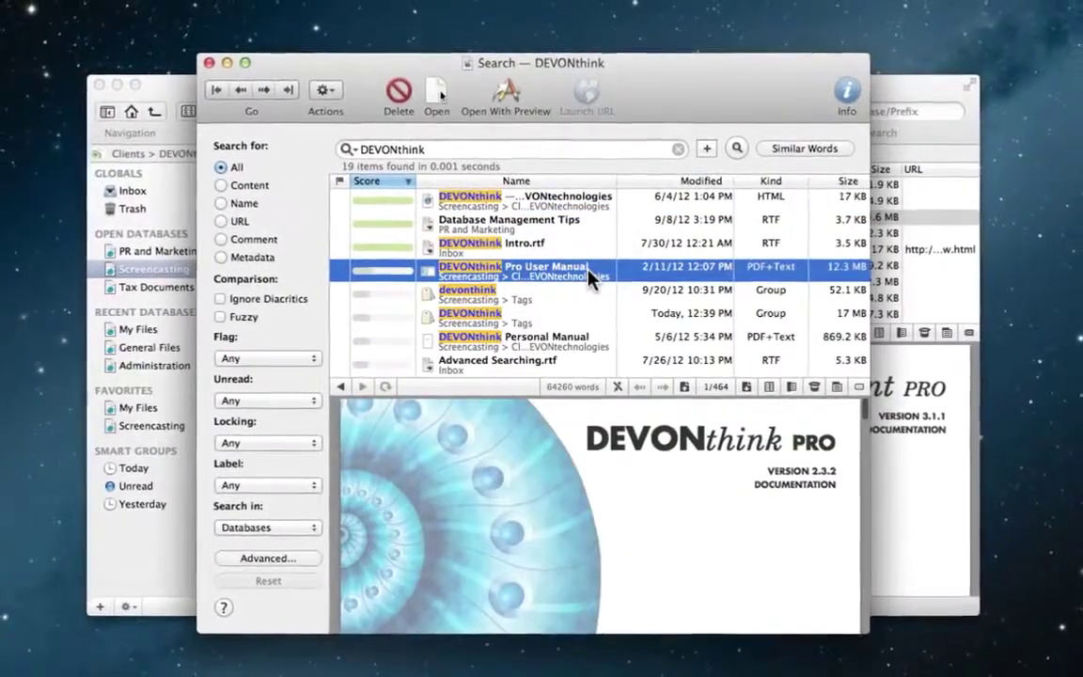
scroll(591, 278, "down", 5)
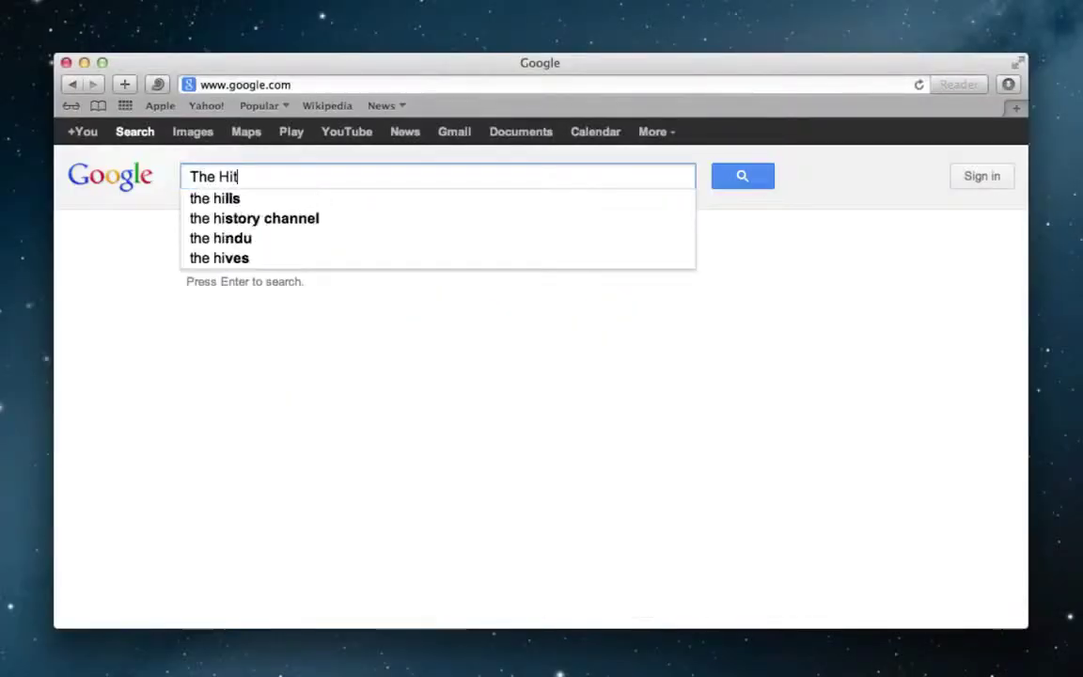
- Search Google for The Hitchhiker's Guide to the Galaxy and open its Wikipedia article
type("ch")
key("Down")
key("Return")
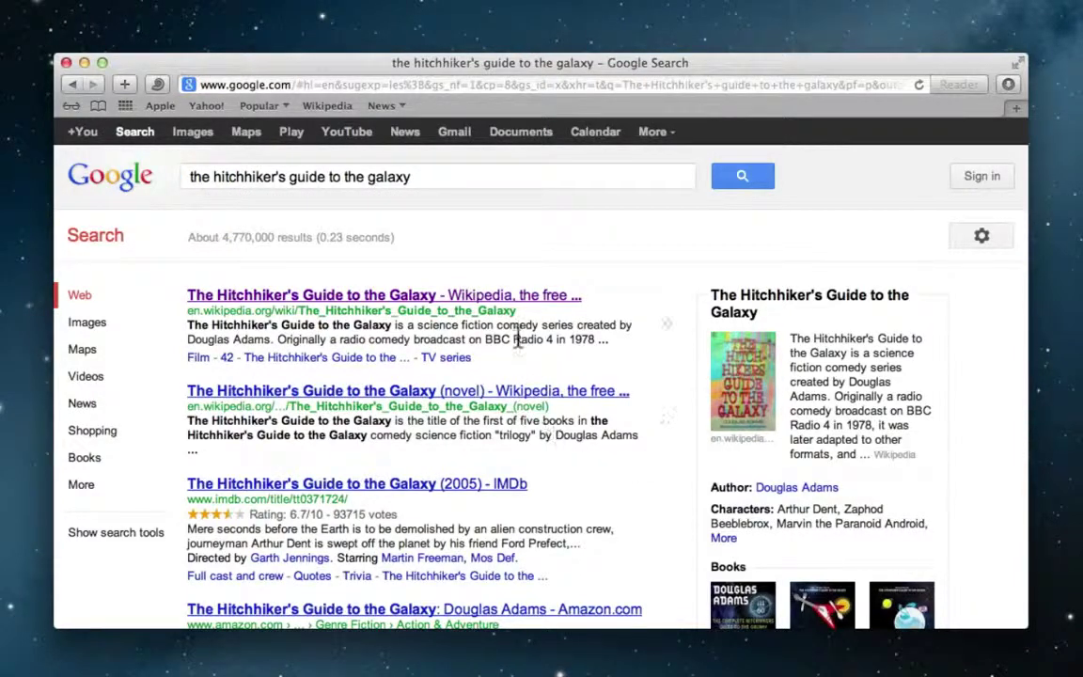
left_click(519, 307)
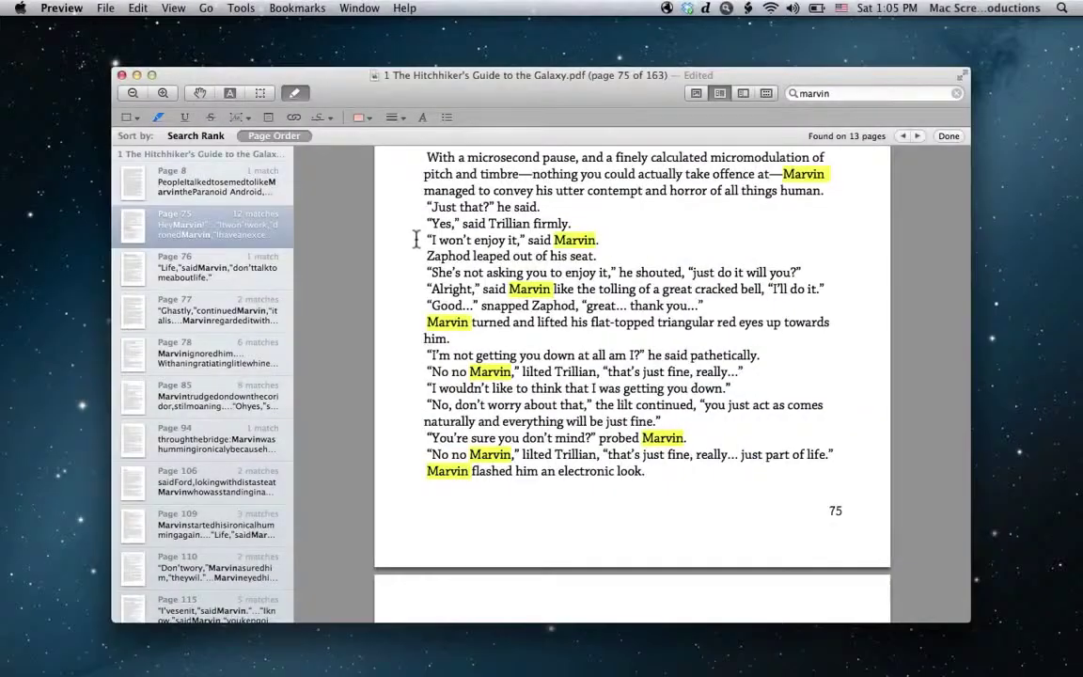
- Highlight the line “I won't enjoy it,” said Marvin in red on page 75
left_click_drag(416, 240, 577, 235)
scroll(600, 235, "down", 5)
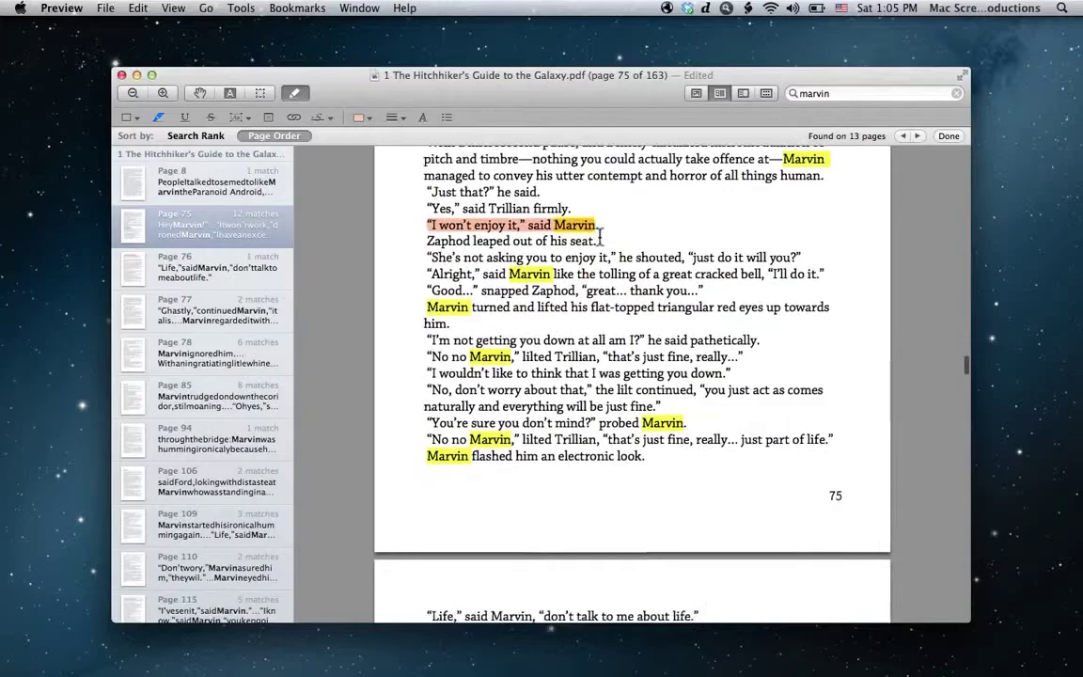
scroll(599, 235, "down", 3)
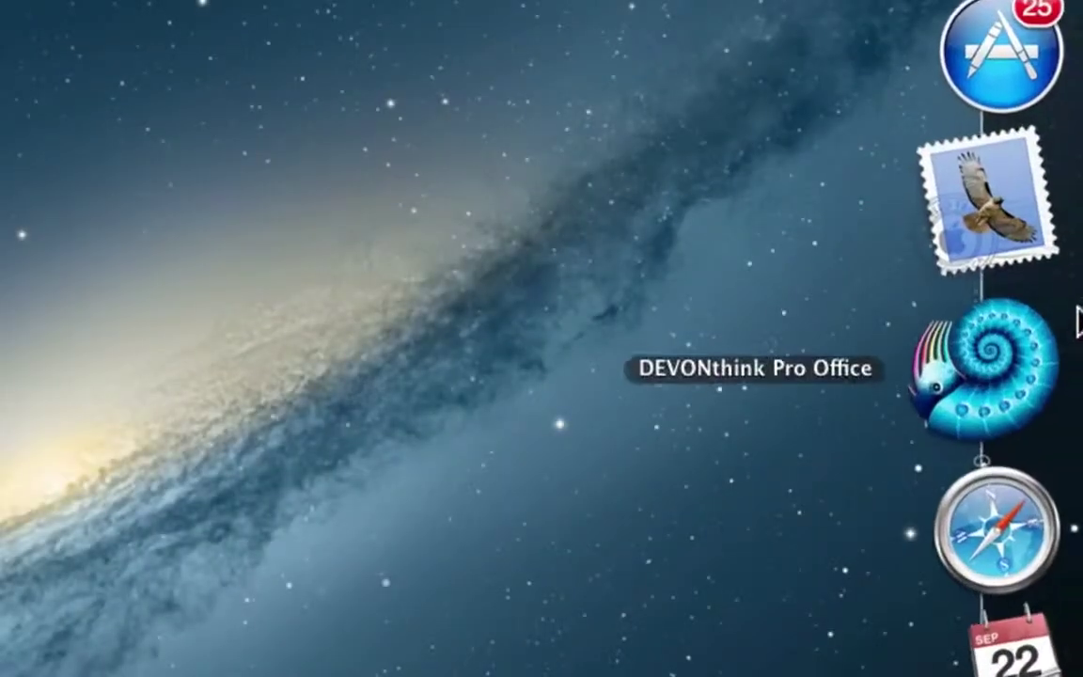
left_click(1025, 344)
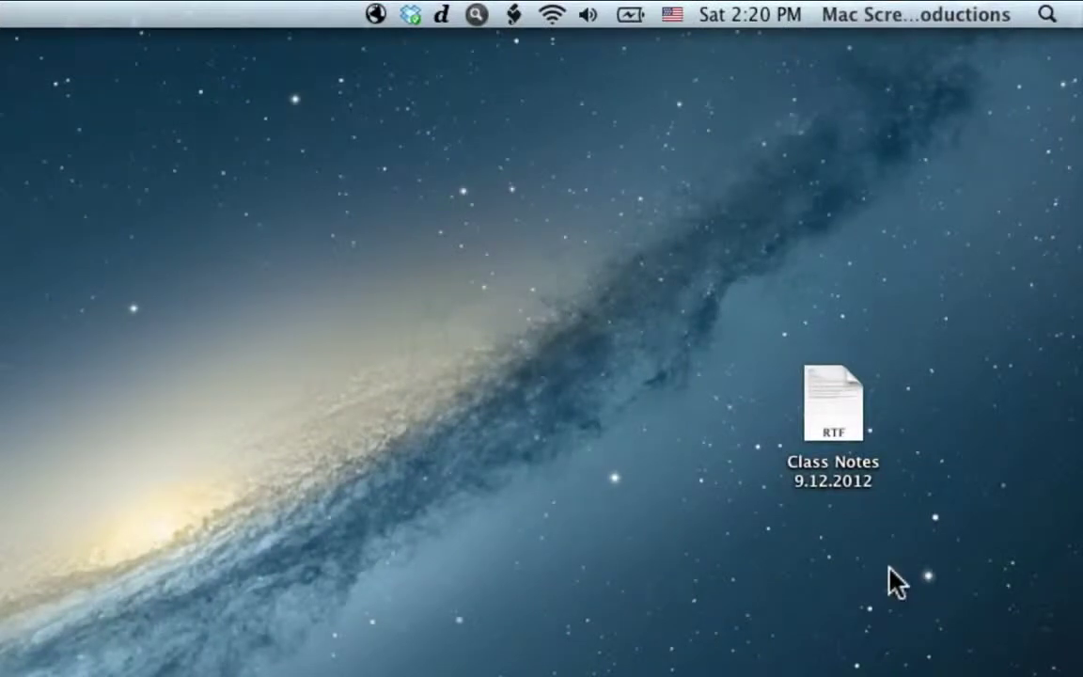
- Send Class Notes and the book cover to DEVONthink, and file Character Analysis.pdf under Characters
left_click_drag(829, 428, 1067, 361)
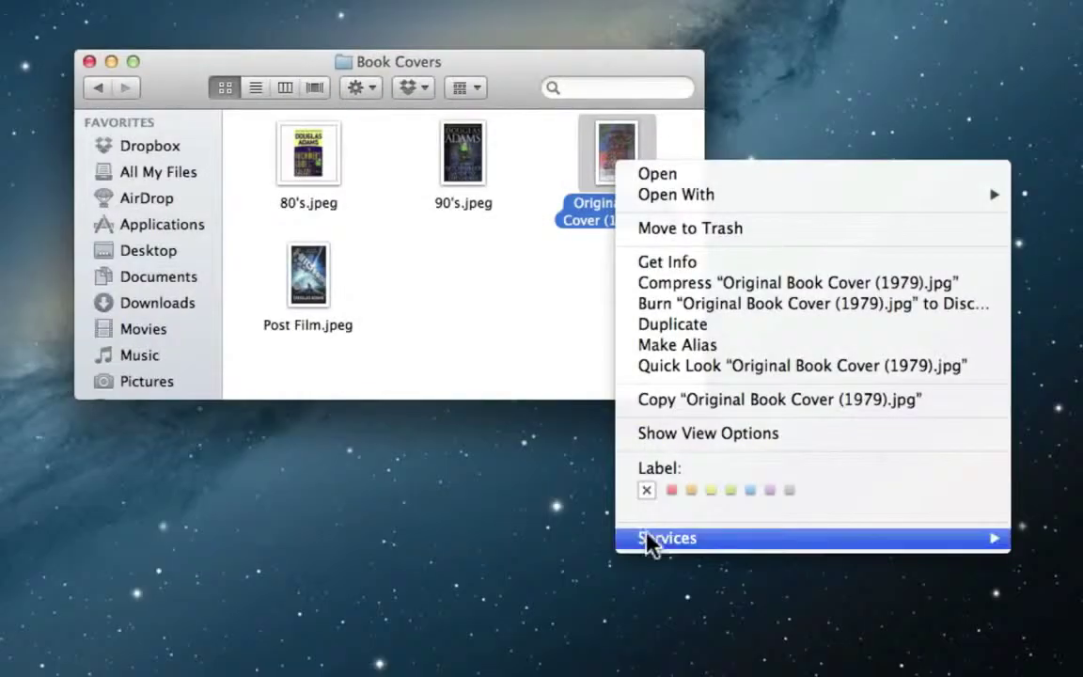
mouse_move(649, 544)
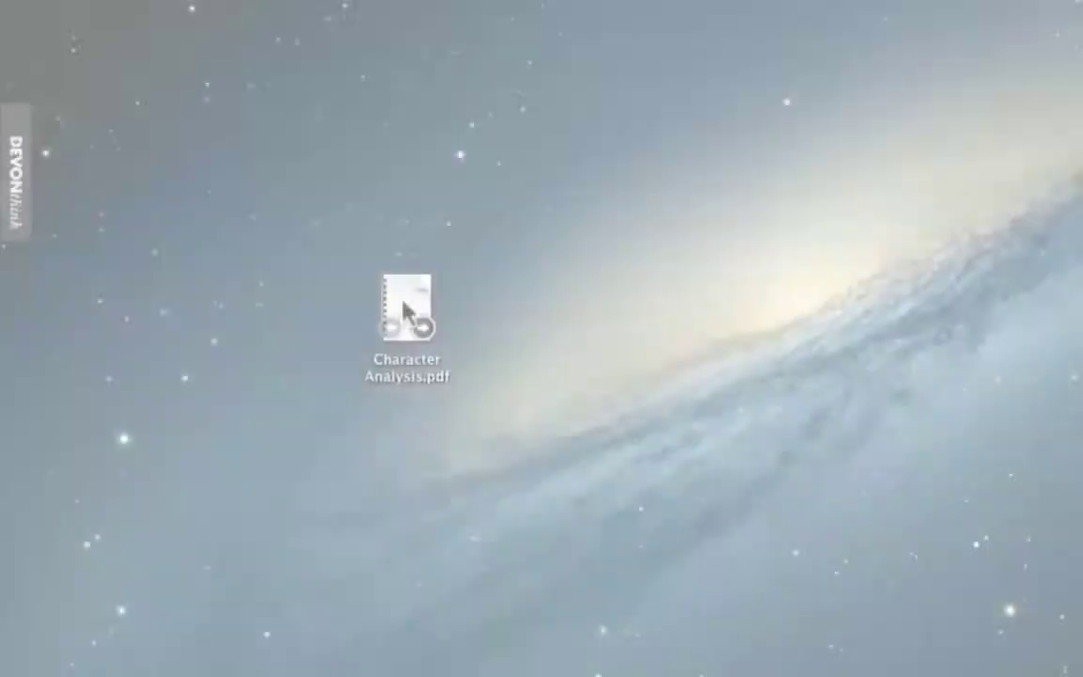
left_click_drag(411, 314, 205, 428)
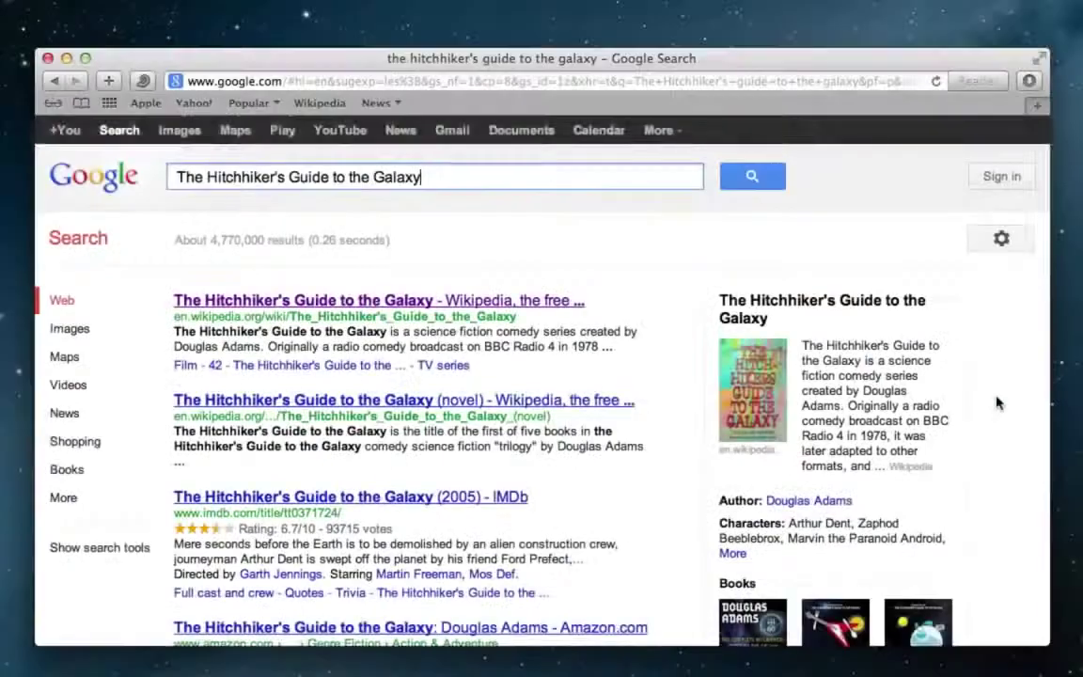
- Clip the Douglas Adams page as a web archive tagged douglas adams and research project
scroll(998, 402, "down", 5)
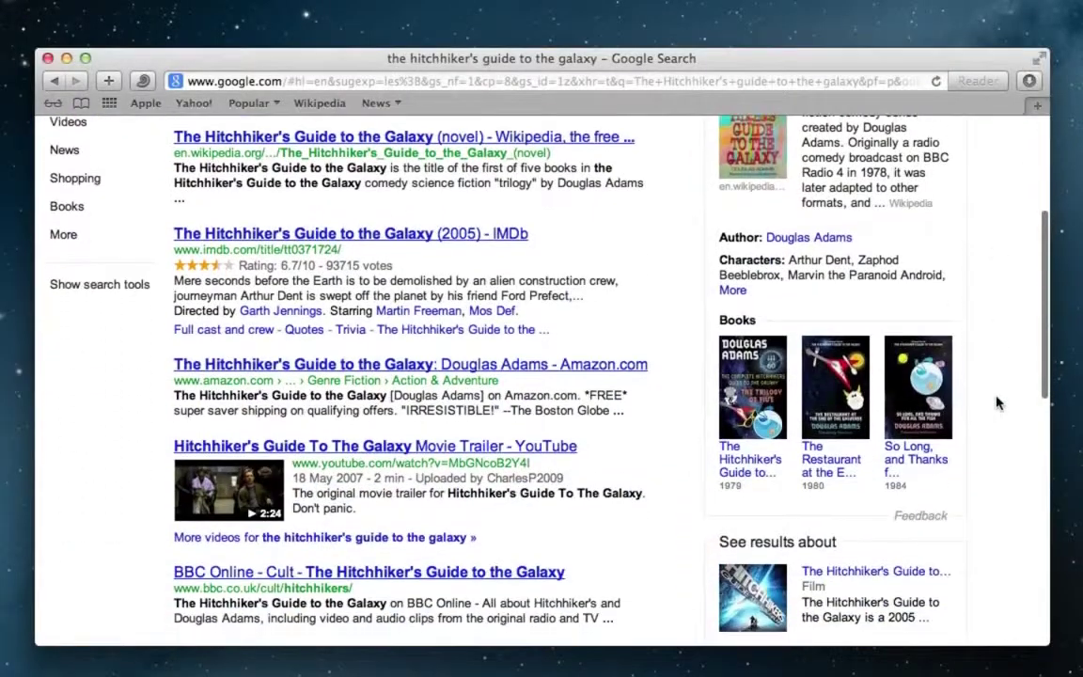
scroll(998, 402, "down", 4)
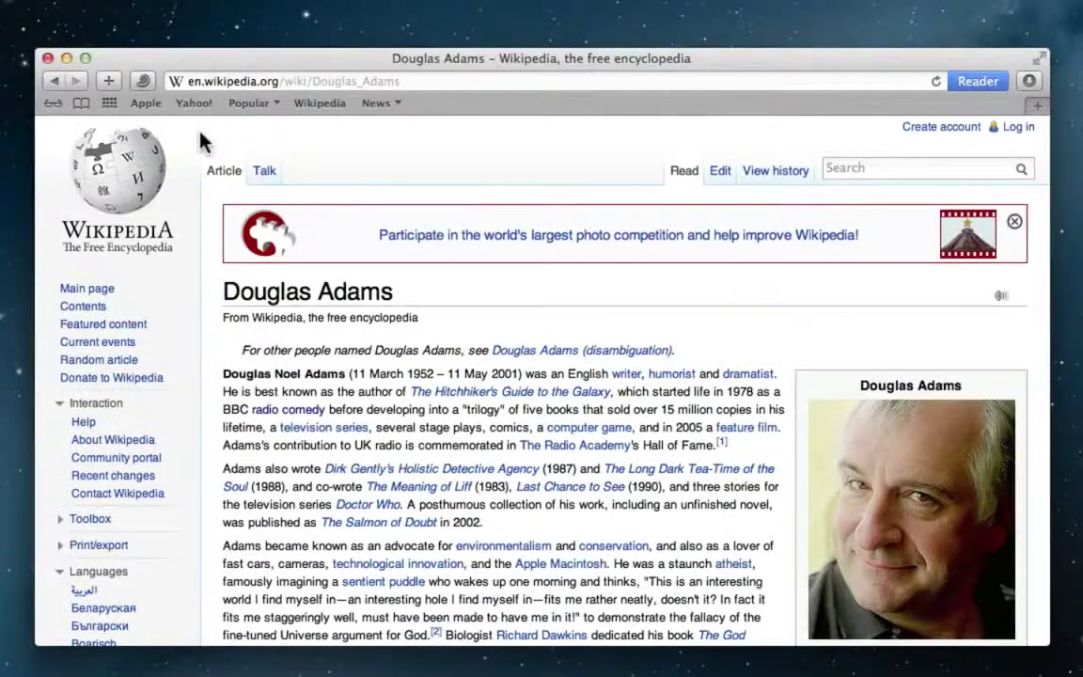
left_click(143, 81)
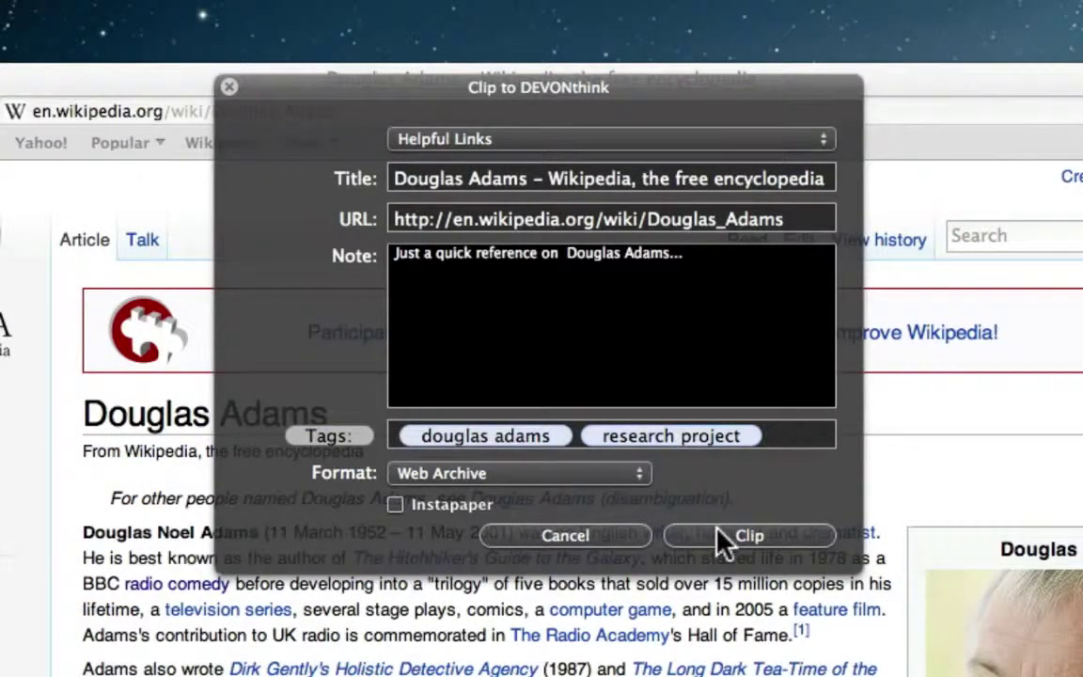
left_click(717, 532)
scroll(664, 381, "down", 5)
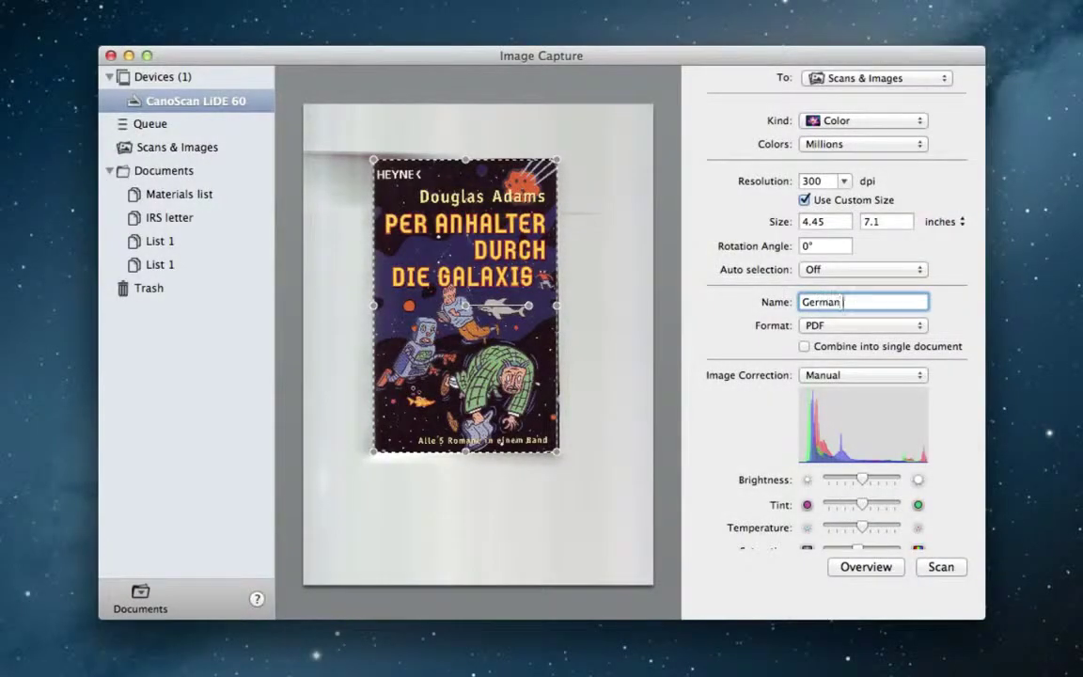
- Scan the German book cover as a PDF named German cover
left_click(941, 567)
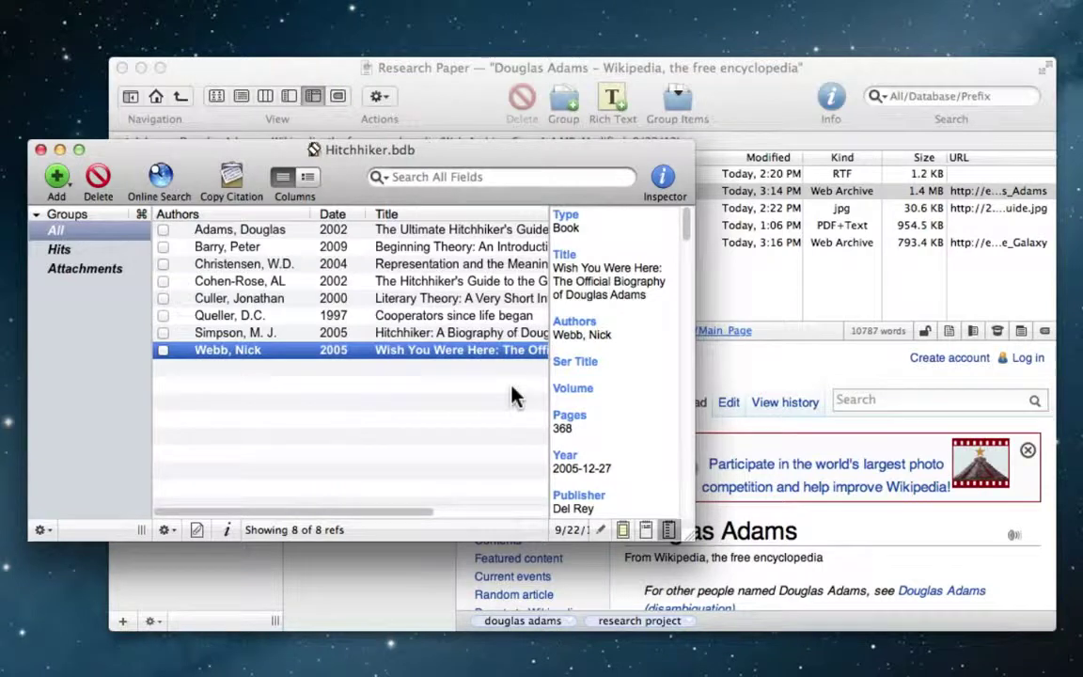
- Turn all eight Bookends references into a formatted bibliography RTF in the DEVONthink inbox
left_click_drag(492, 349, 495, 233)
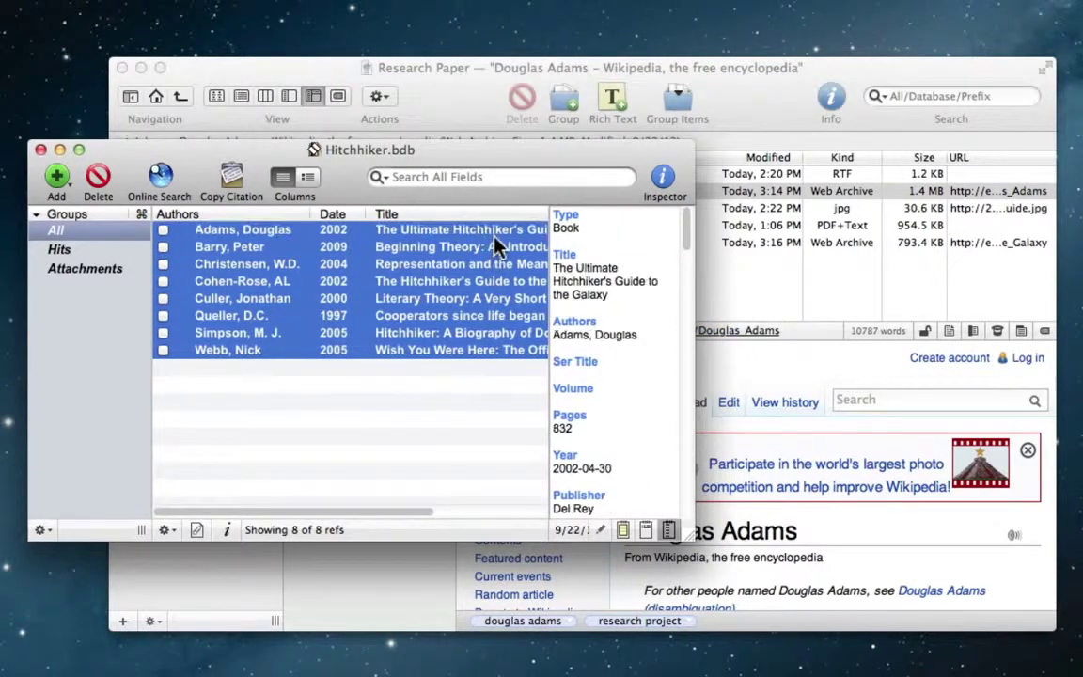
left_click_drag(607, 277, 754, 283)
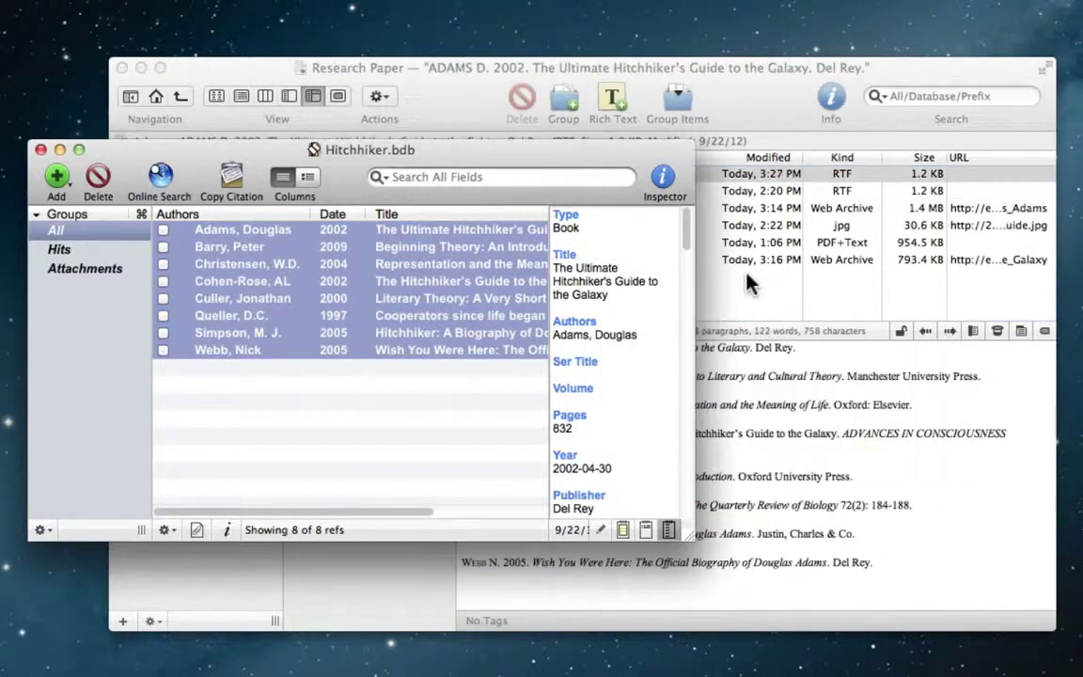
key("super+Tab")
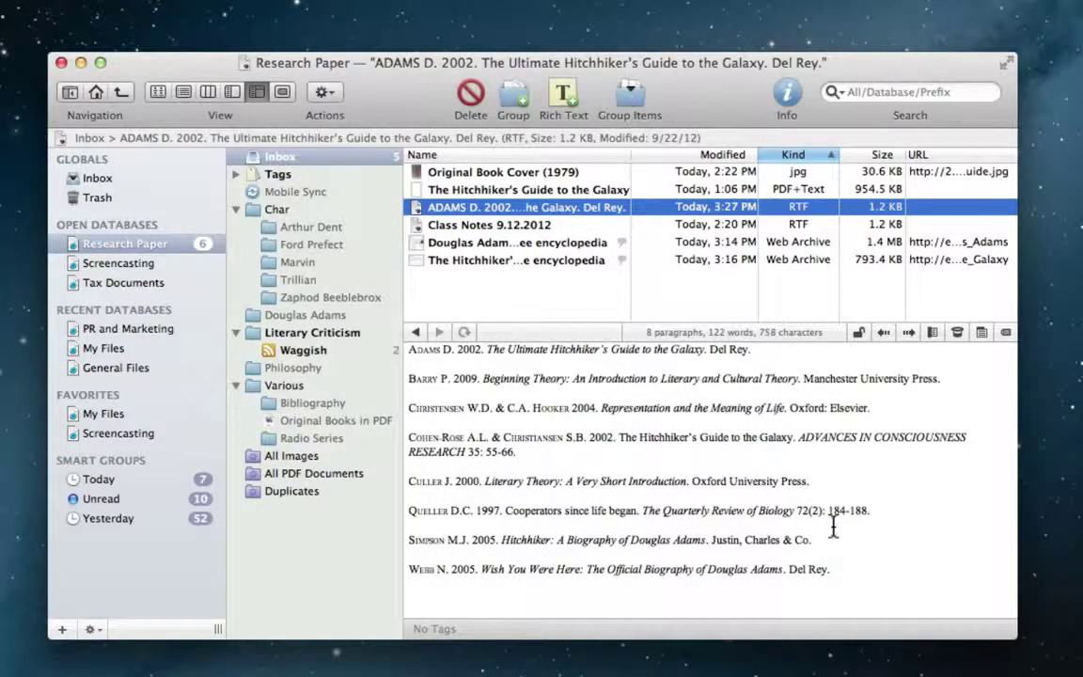
- Select the Douglas Adams Wikipedia archive and tag it douglas adams
key("Down")
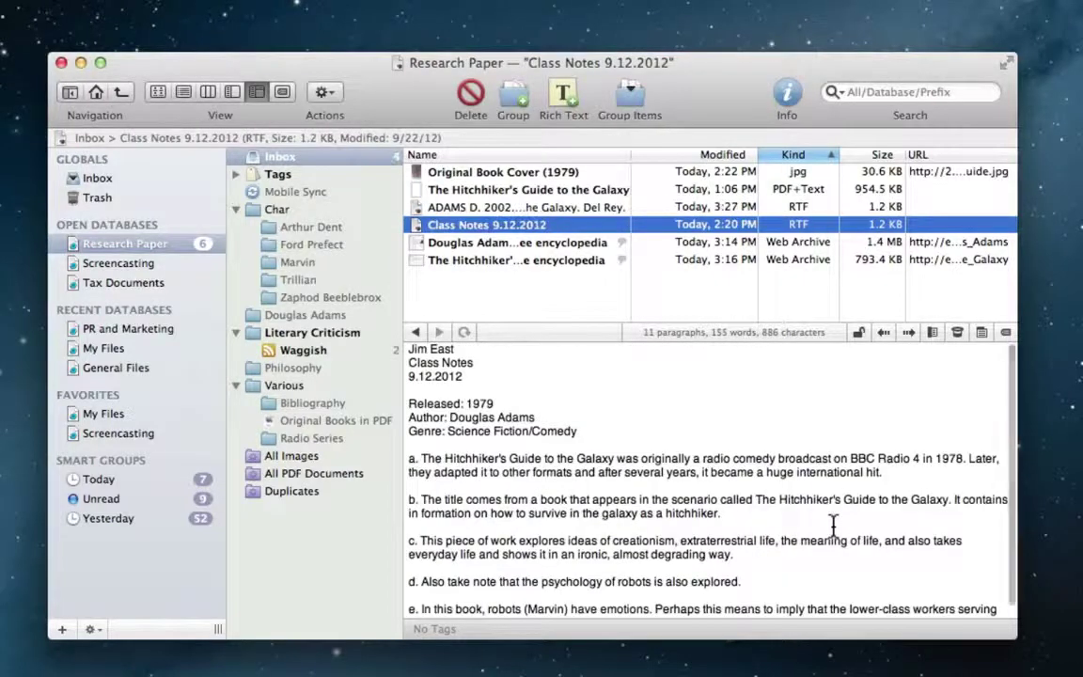
key("Down")
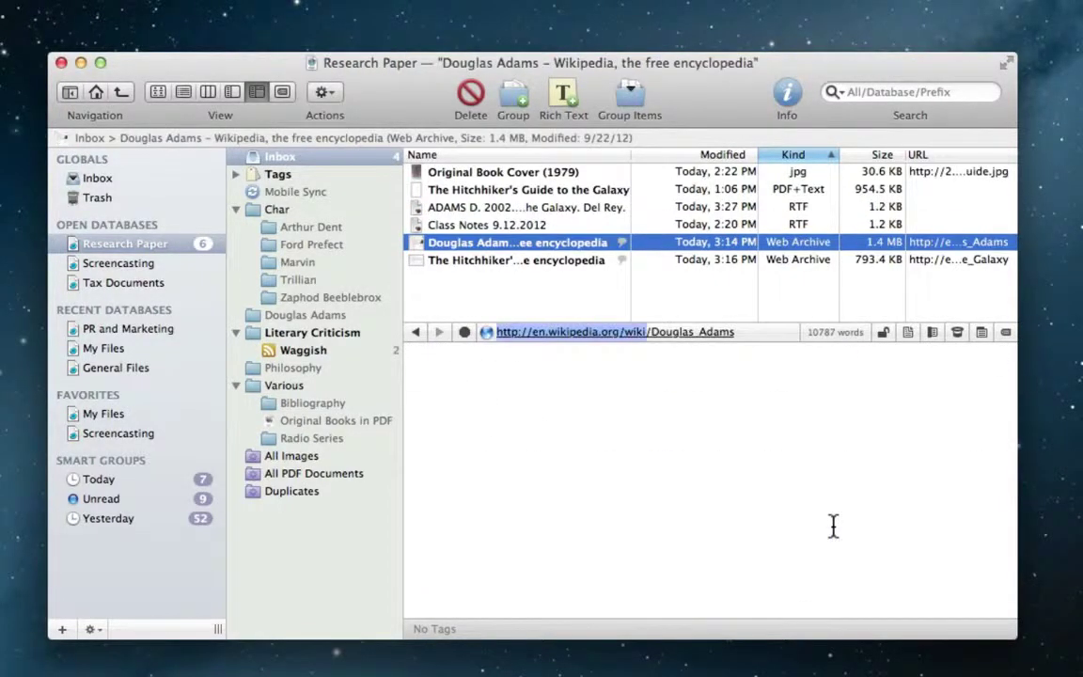
scroll(833, 526, "down", 6)
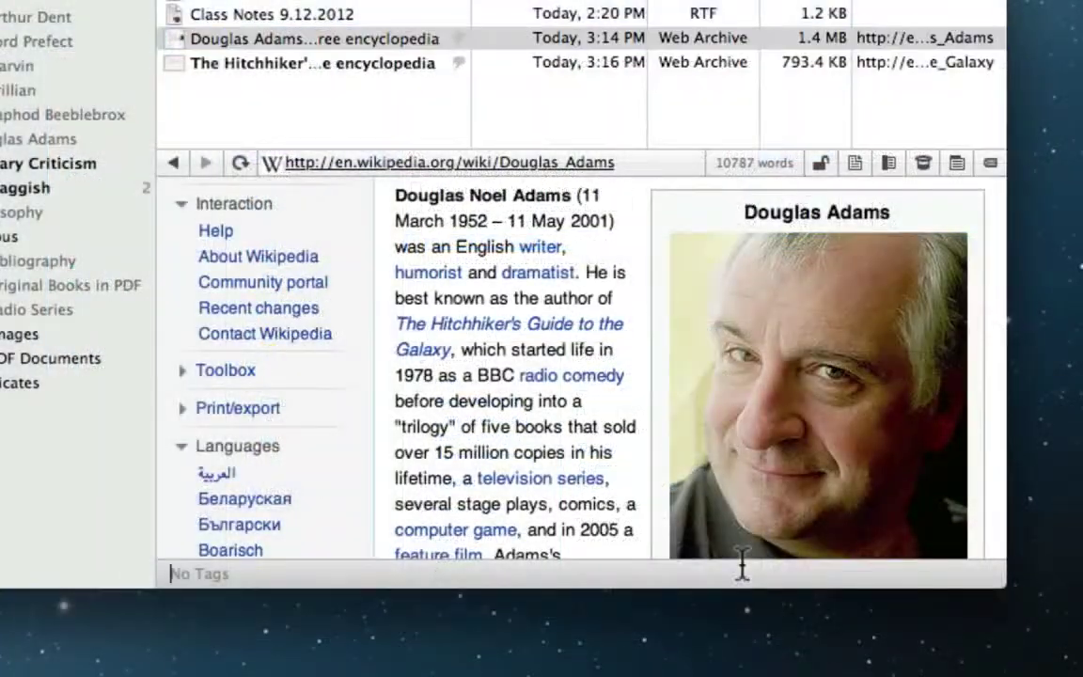
left_click(740, 569)
type("douglas")
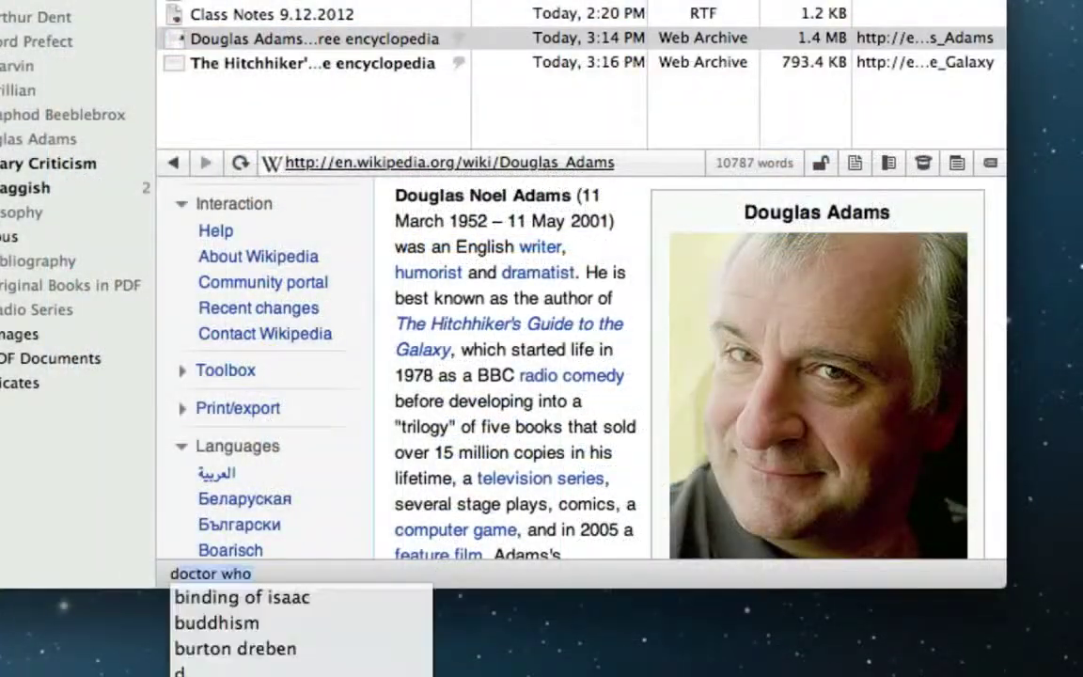
key("Down")
key("Return")
- Add the research project and hitchhiker's guide to the galaxy tags to the archive
type("resea")
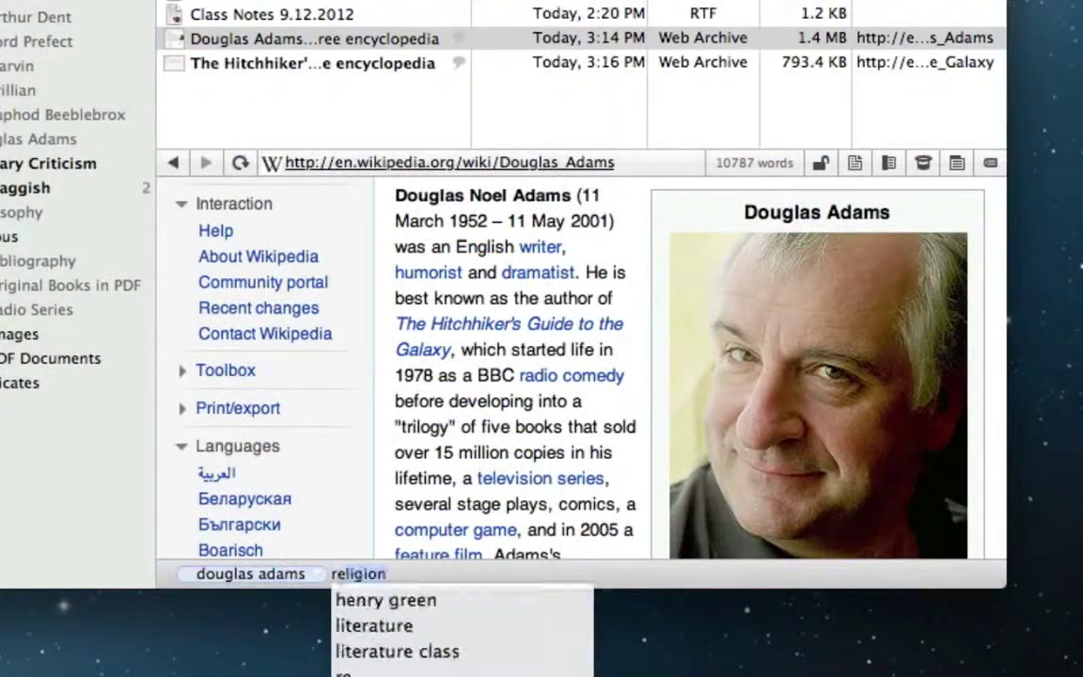
key("Down")
key("Return")
type("hitch")
key("Down")
key("Return")
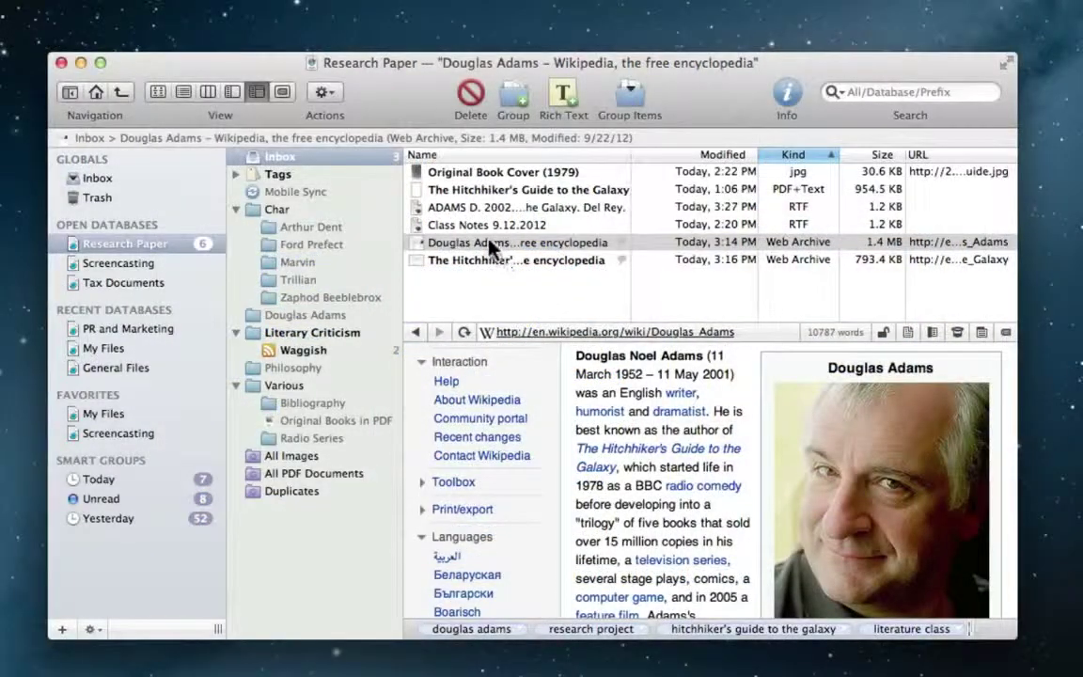
- File the Douglas Adams article, the Hitchhiker's PDF into Original Books in PDF, and Class Notes 9.12.2012 via See Also & Classify
left_click_drag(491, 242, 380, 320)
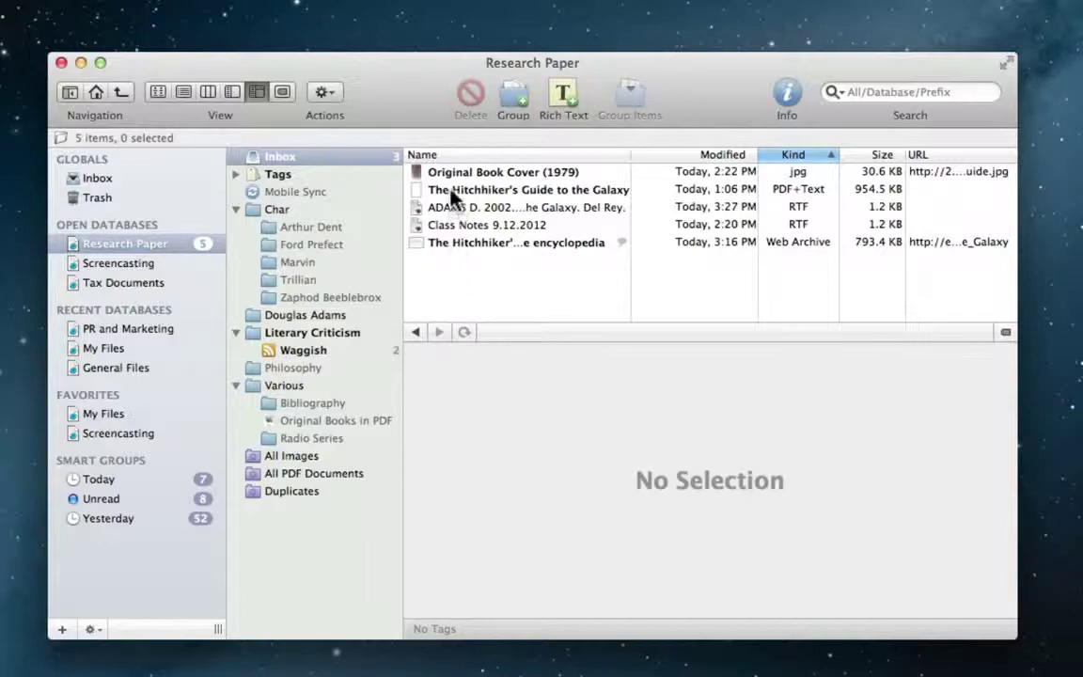
left_click_drag(451, 197, 380, 434)
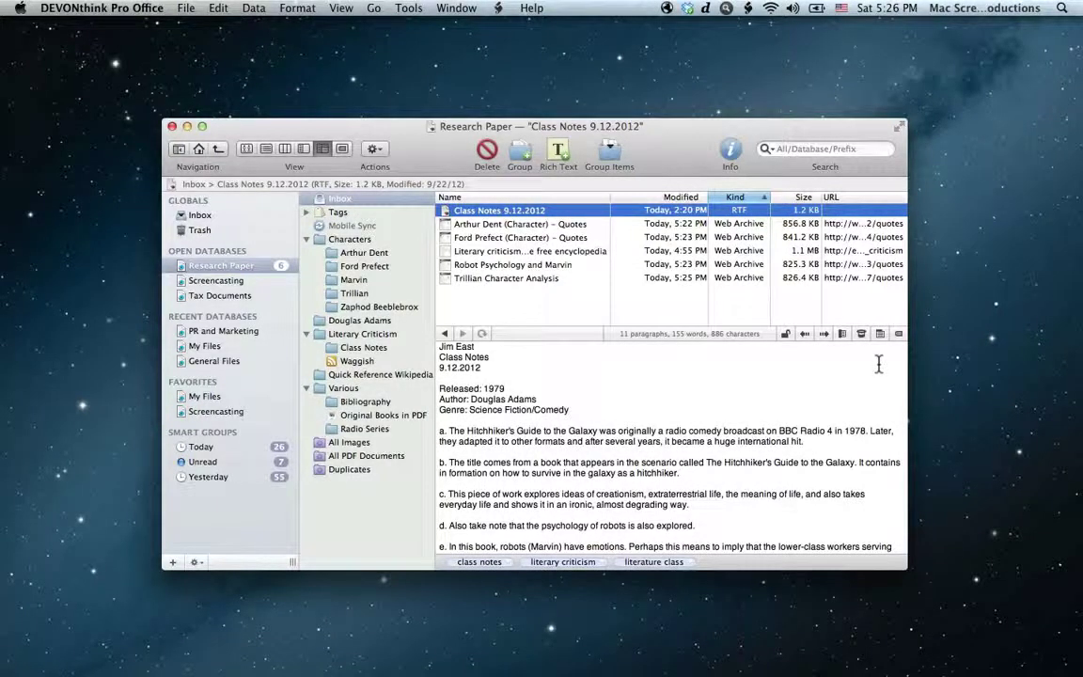
left_click(861, 335)
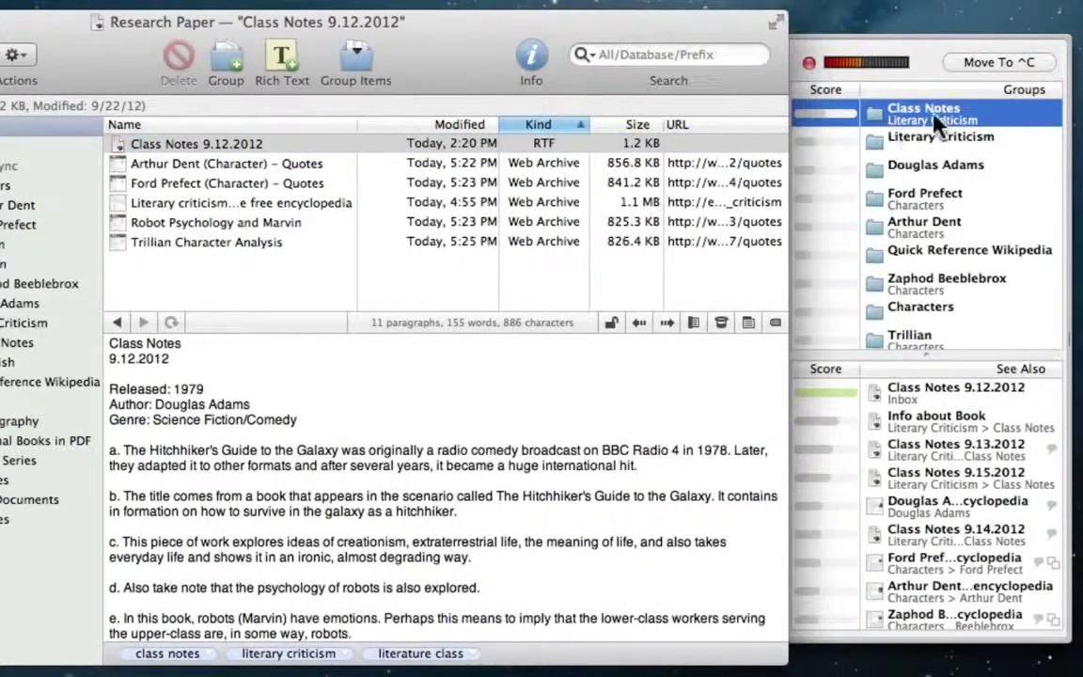
left_click(967, 64)
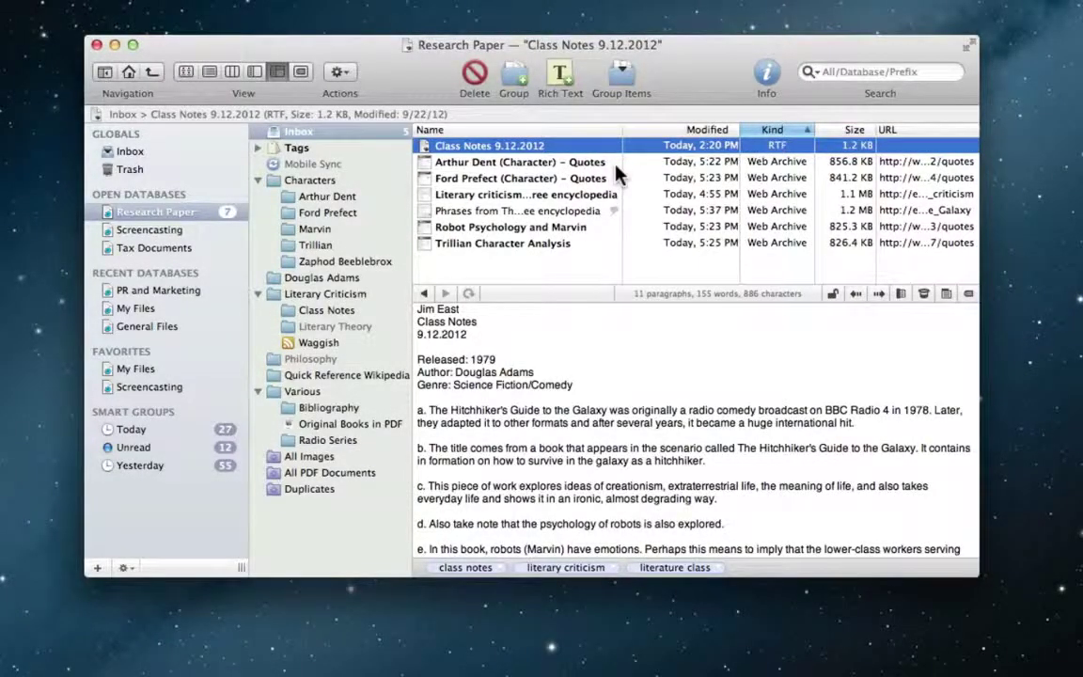
- Auto Classify all seven Inbox items into their groups, emptying the Research Paper inbox
key("super+a")
right_click(601, 149)
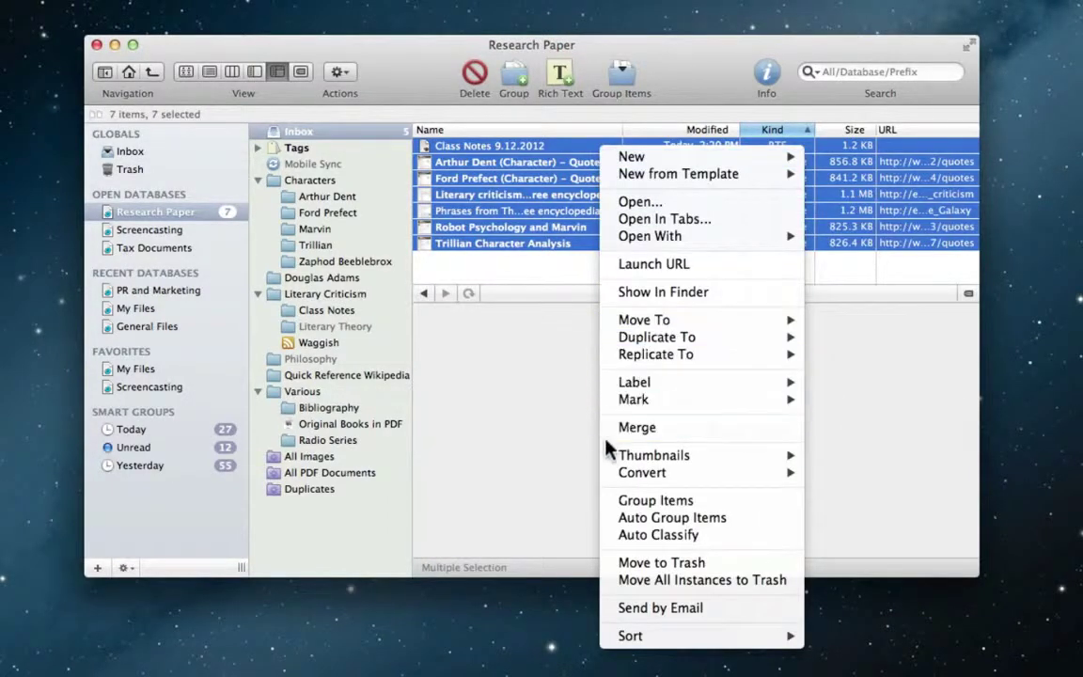
left_click(612, 536)
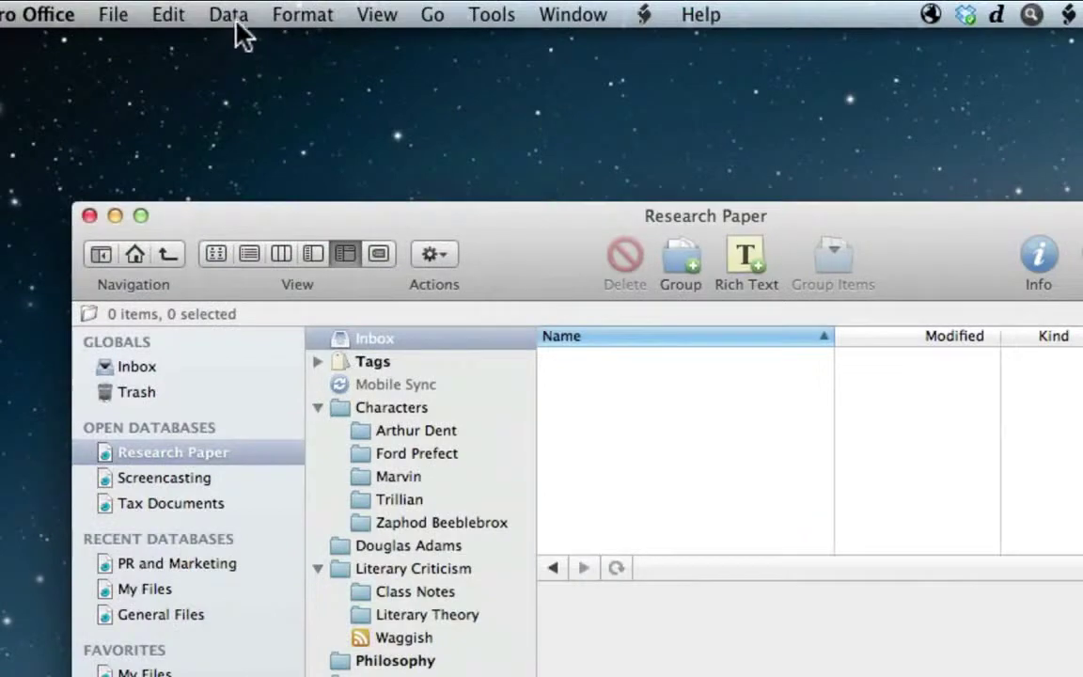
- Add a Task List document from template and retitle its heading 'Research Paper To-Do List'
left_click(255, 8)
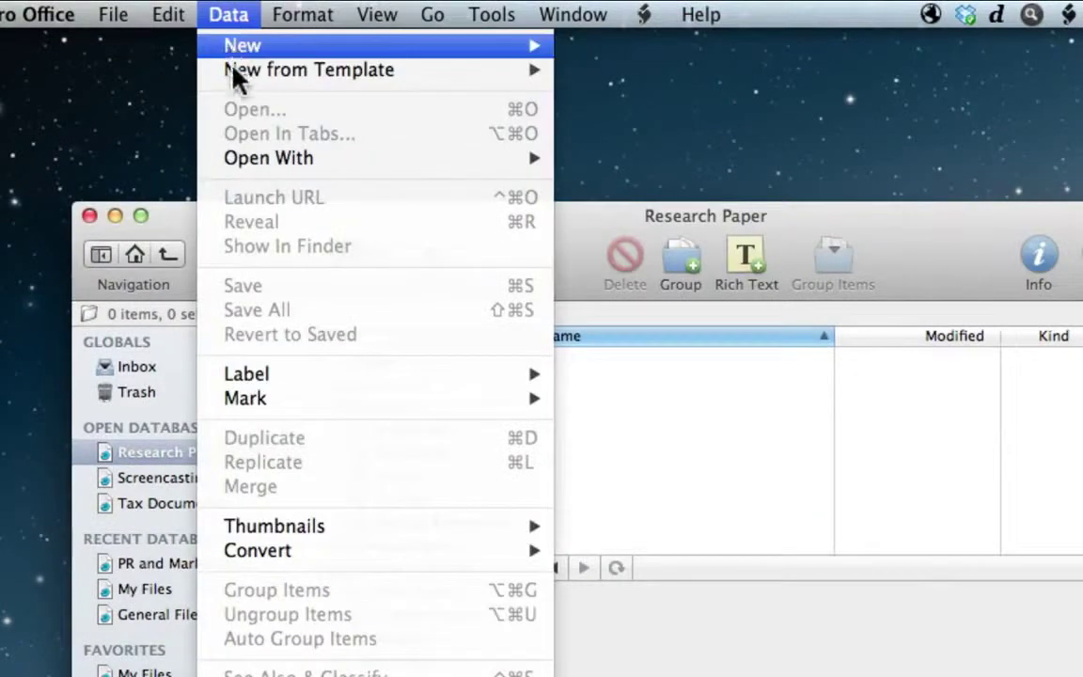
mouse_move(296, 74)
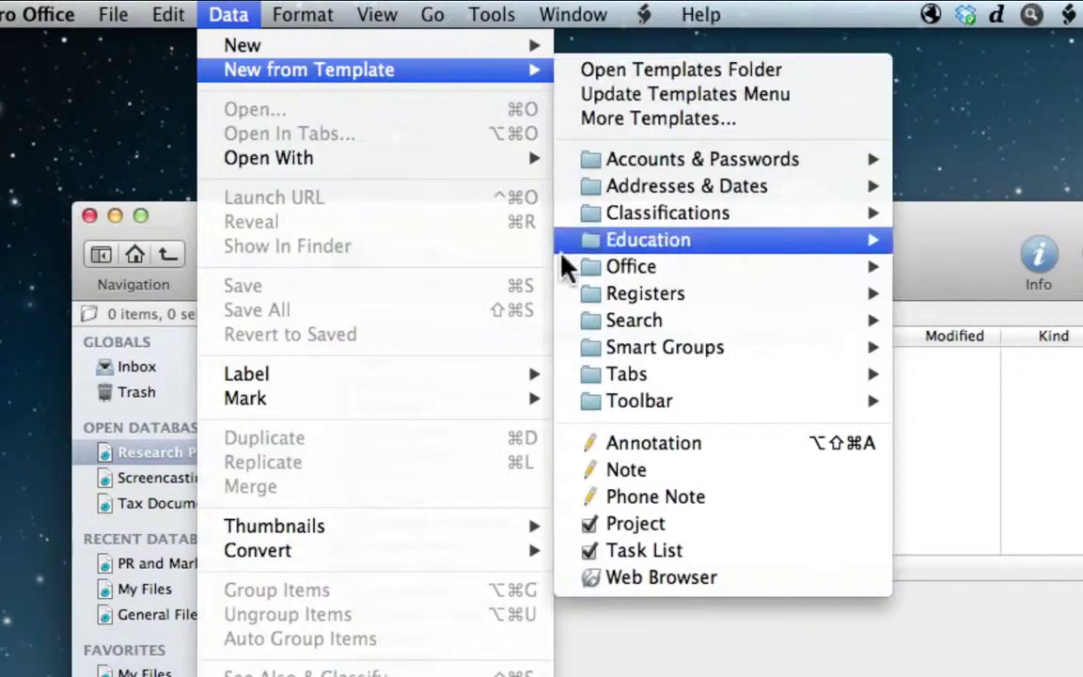
left_click(566, 551)
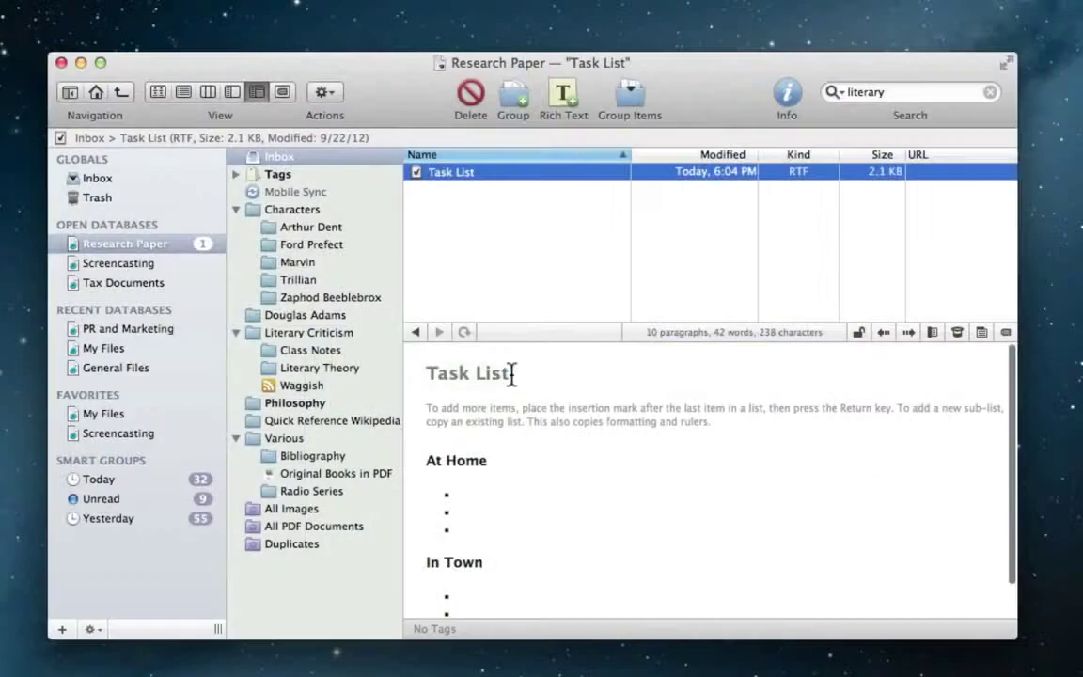
triple_click(674, 622)
type("Research on Artifi...tive Service Robot")
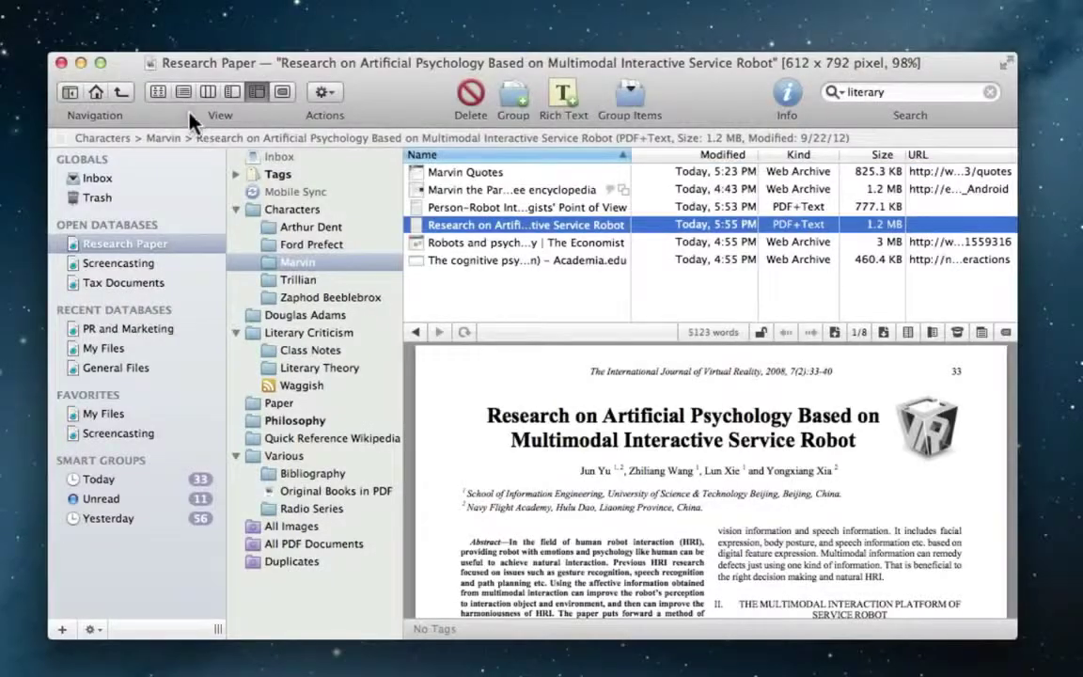
- Switch to the tag-list layout and filter by the hitchhiker's guide and literary criticism tags
left_click(183, 94)
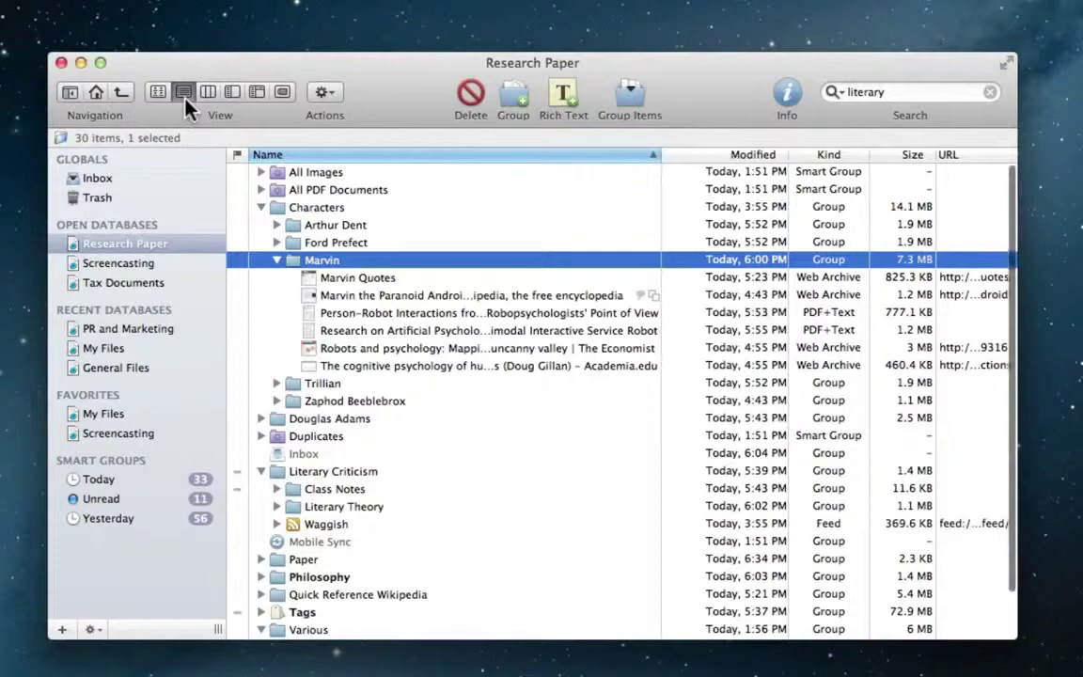
left_click(207, 93)
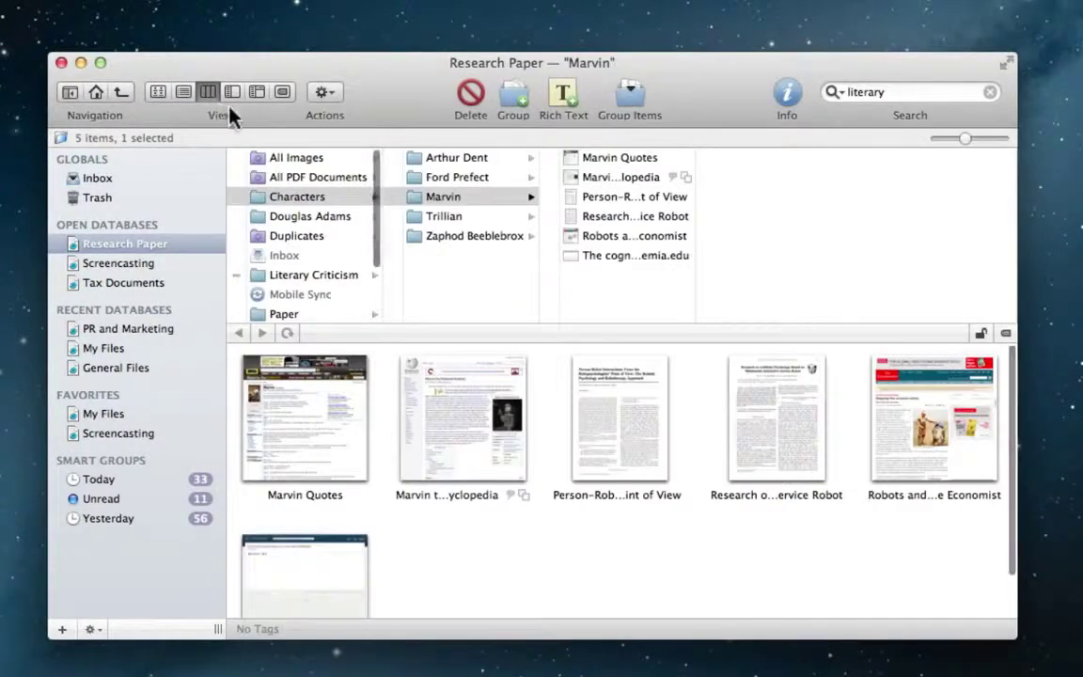
left_click(237, 97)
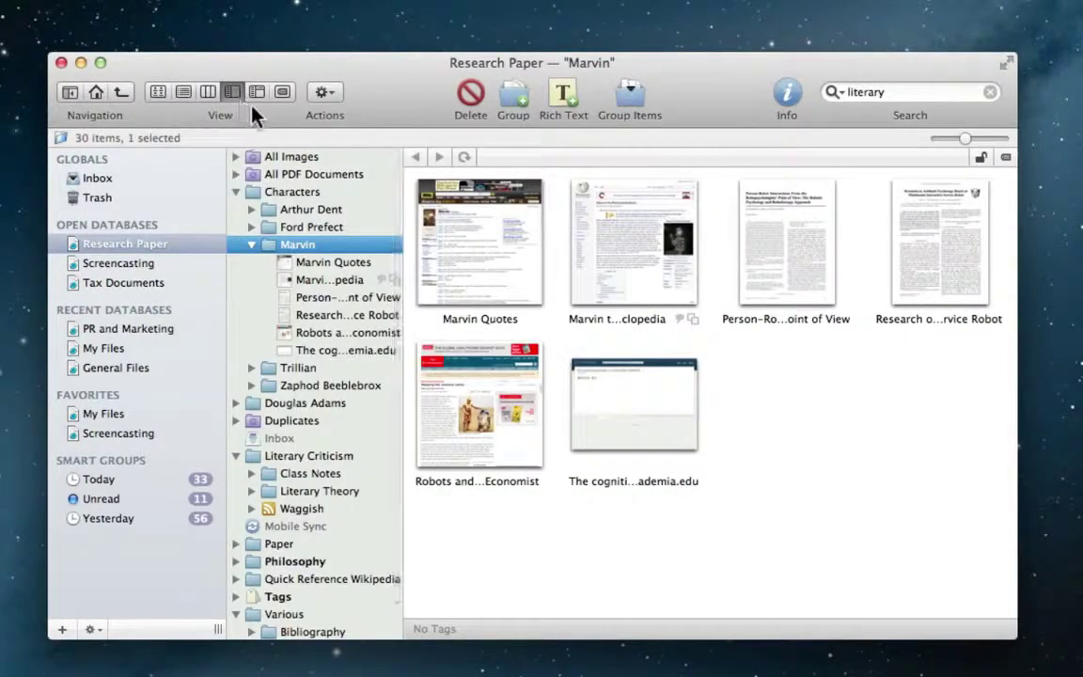
left_click(281, 96)
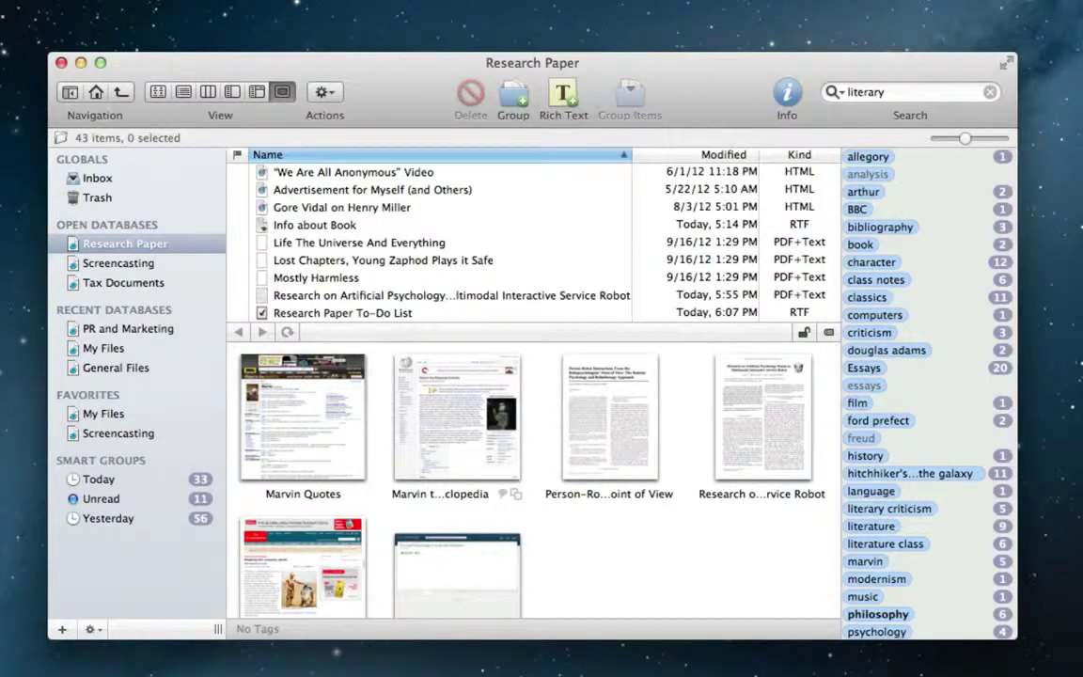
left_click(958, 477)
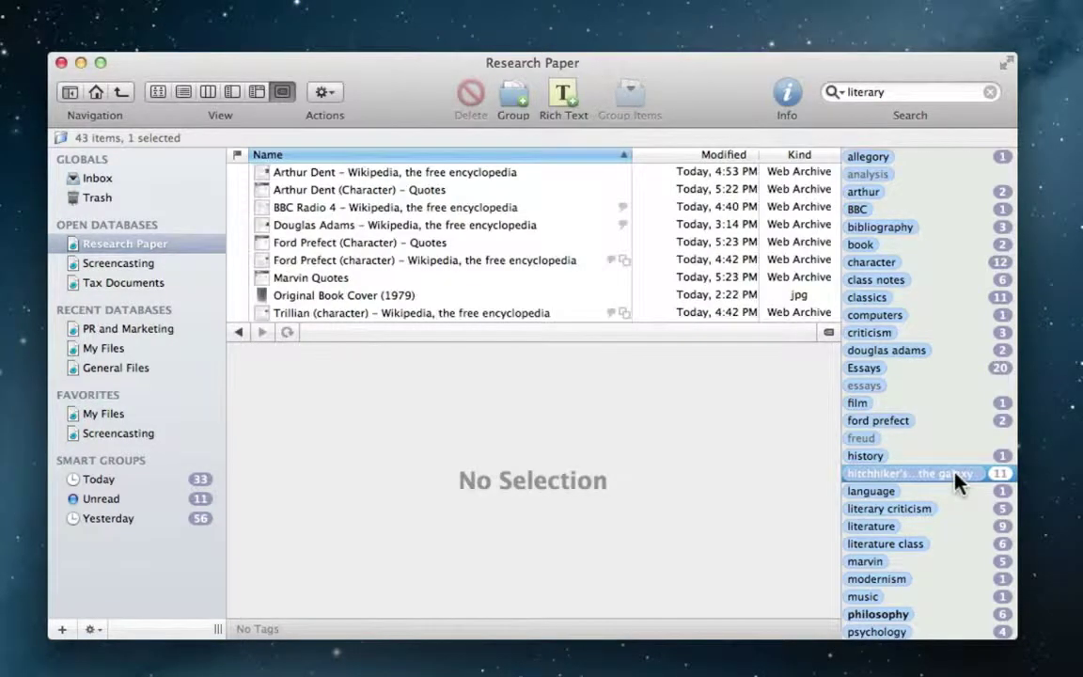
left_click(959, 518)
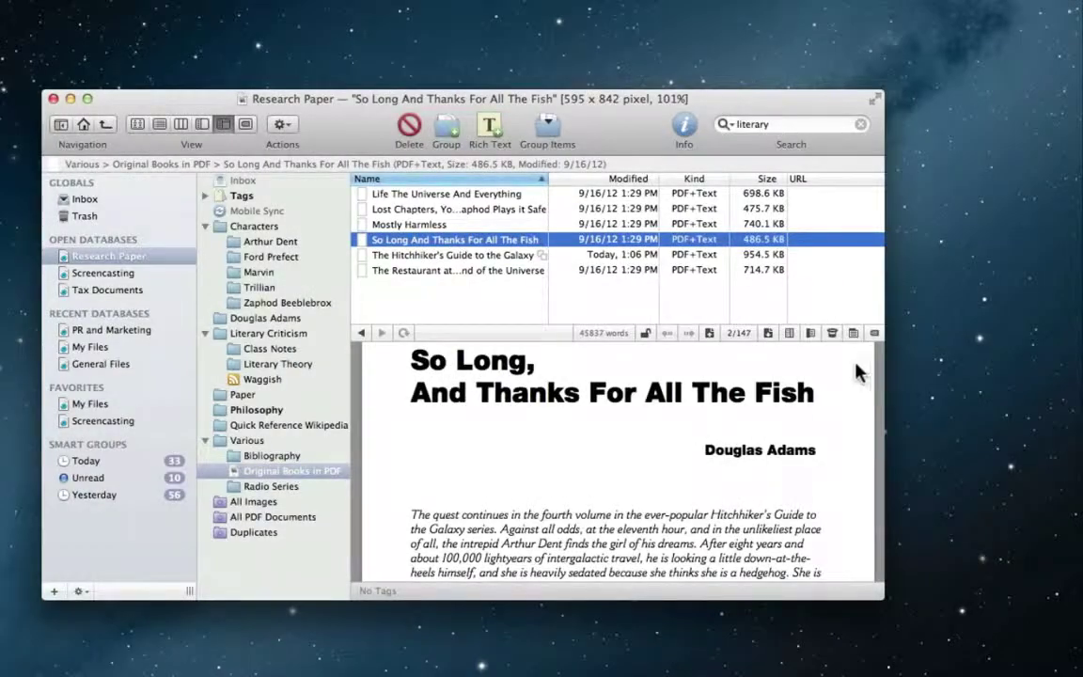
- Open See Also & Classify and view the related Arthur Dent quotes and Douglas Adams article
left_click(830, 335)
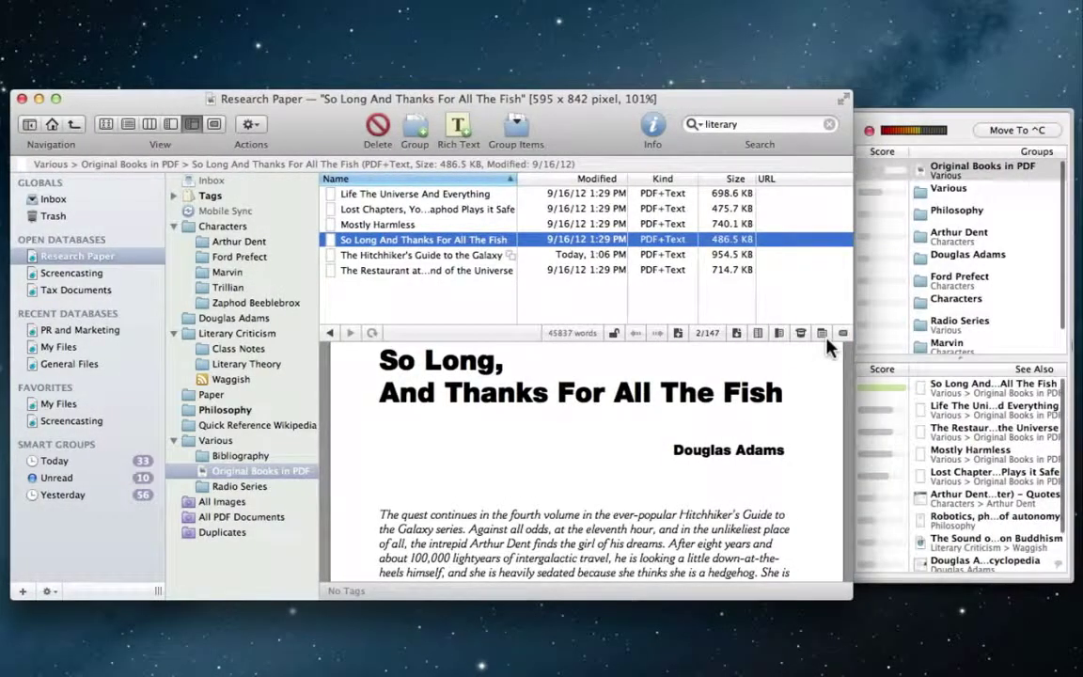
left_click(896, 496)
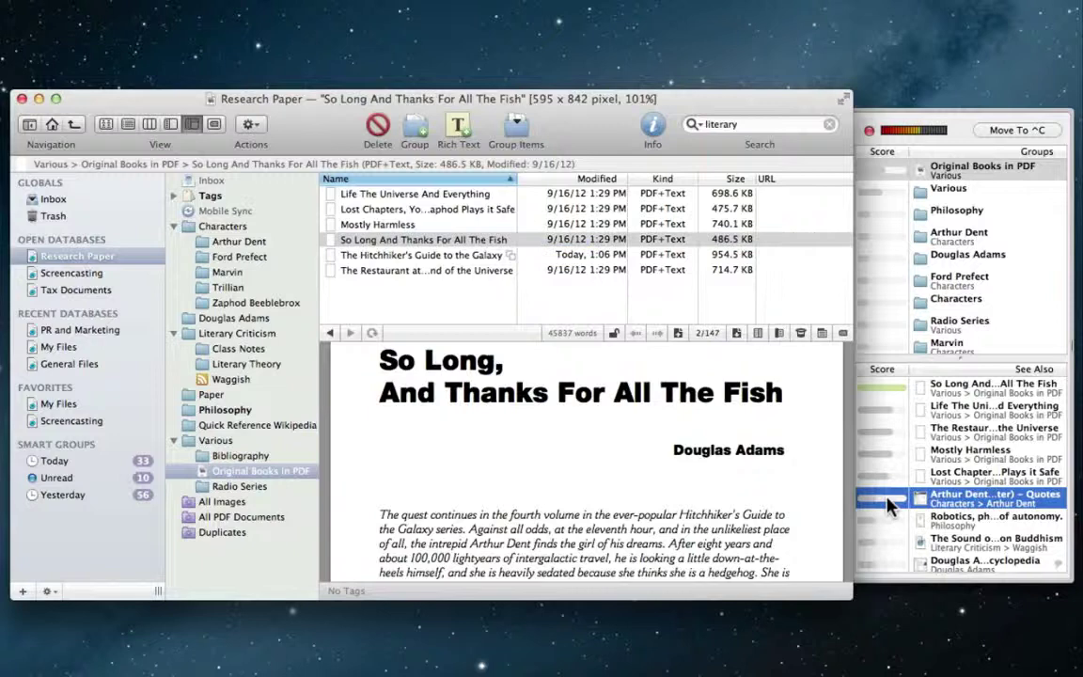
scroll(827, 462, "down", 5)
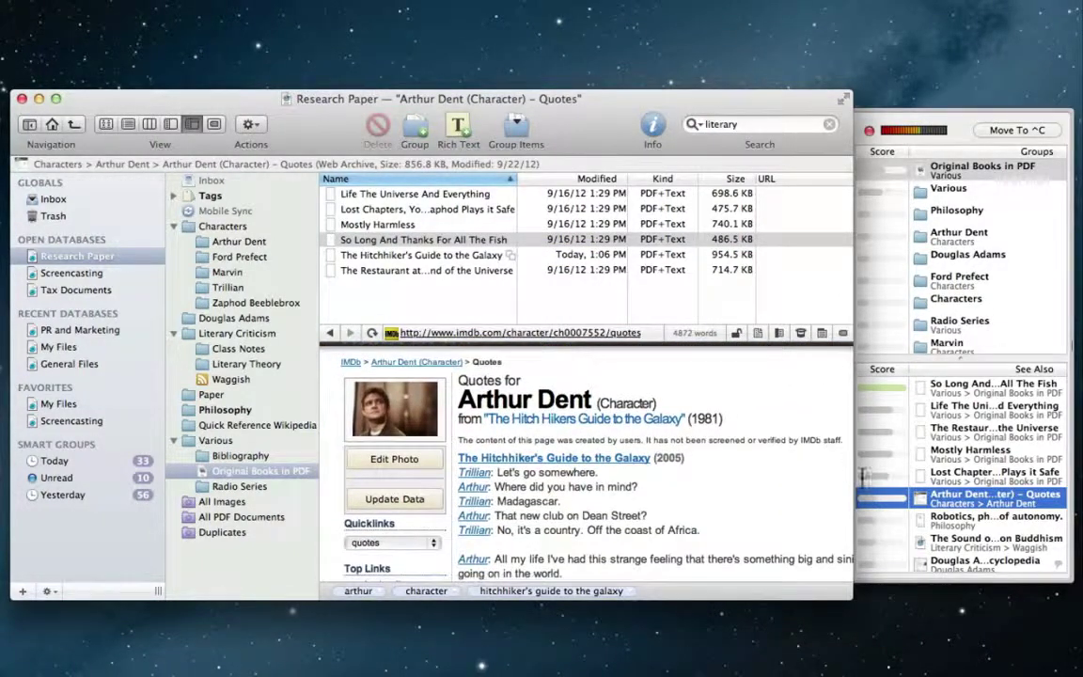
left_click(888, 562)
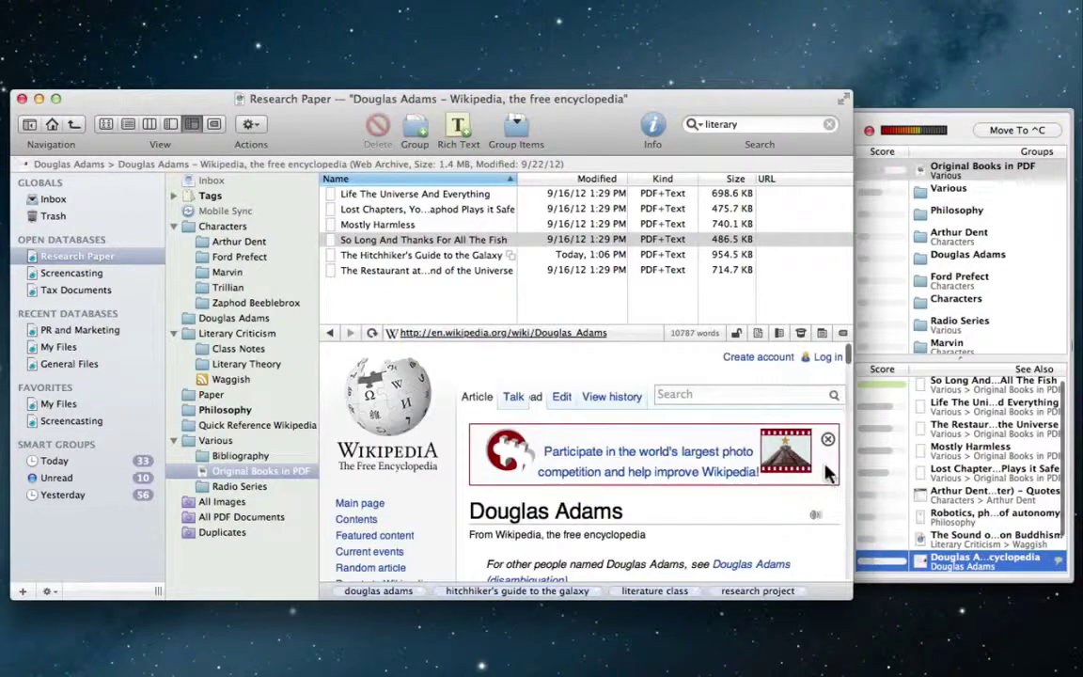
scroll(824, 458, "down", 4)
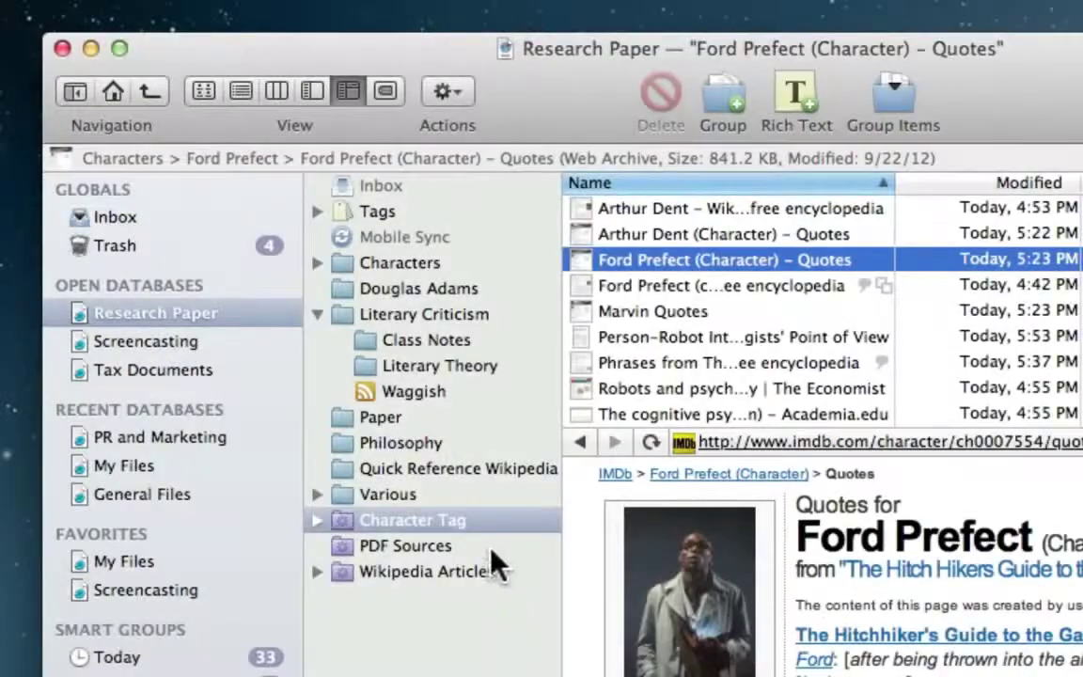
- Browse the PDF Sources and Wikipedia Articles smart groups and preview a Wikipedia philosophy article
left_click(491, 547)
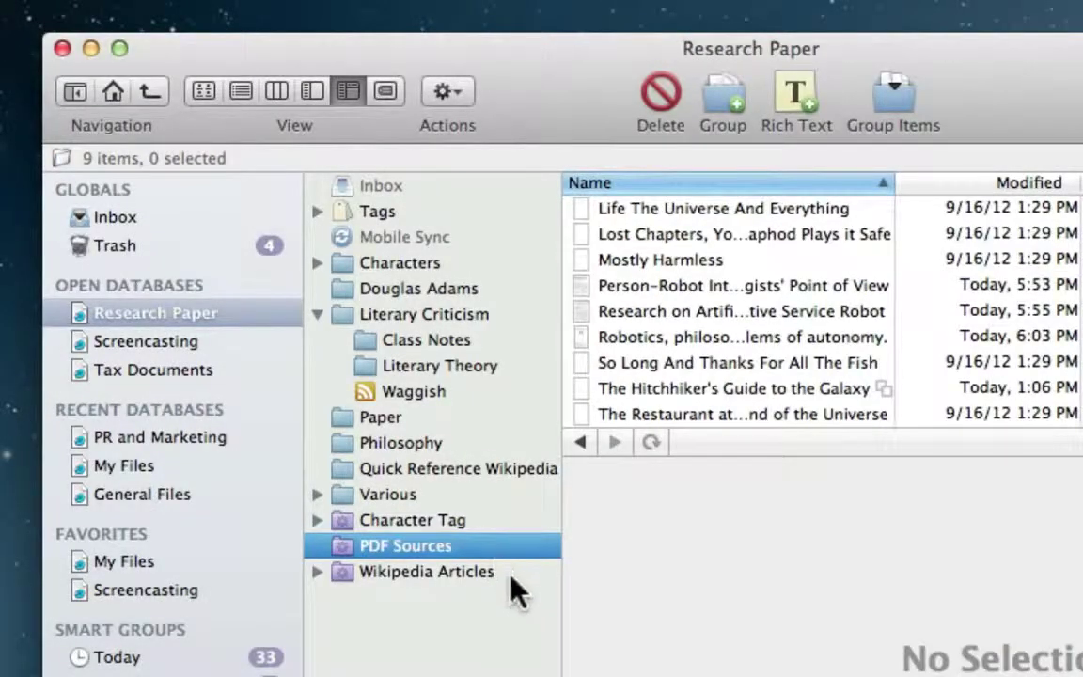
left_click(510, 575)
left_click(639, 363)
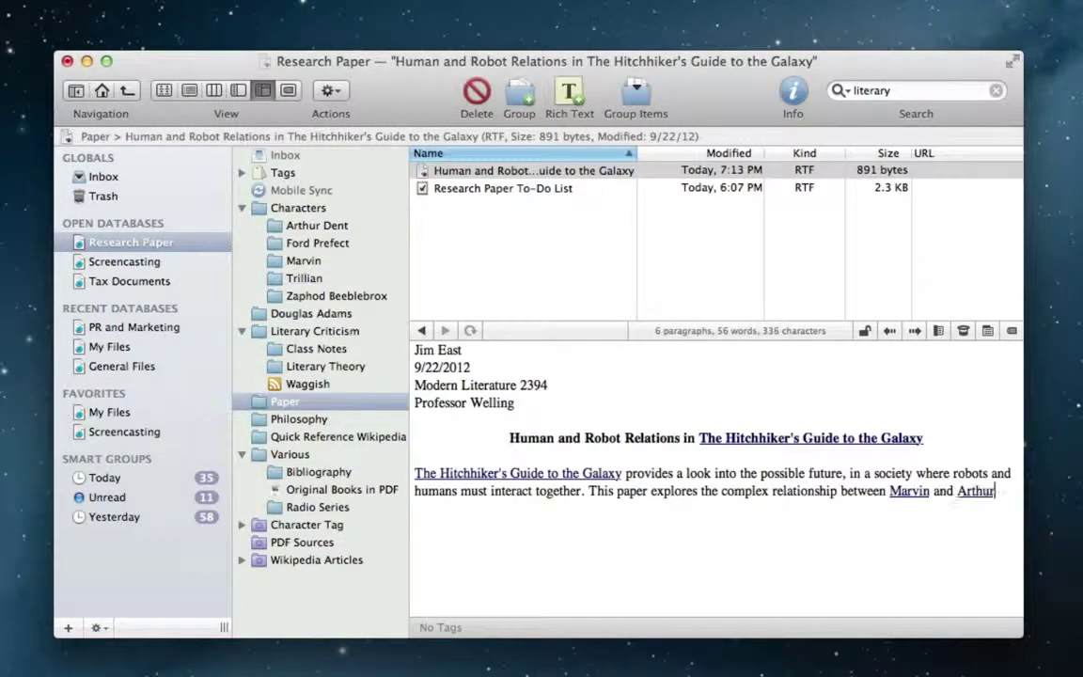
- Follow the paper's Marvin and Arthur links, view the Arthur Dent tab, then return to Marvin
left_click(908, 491)
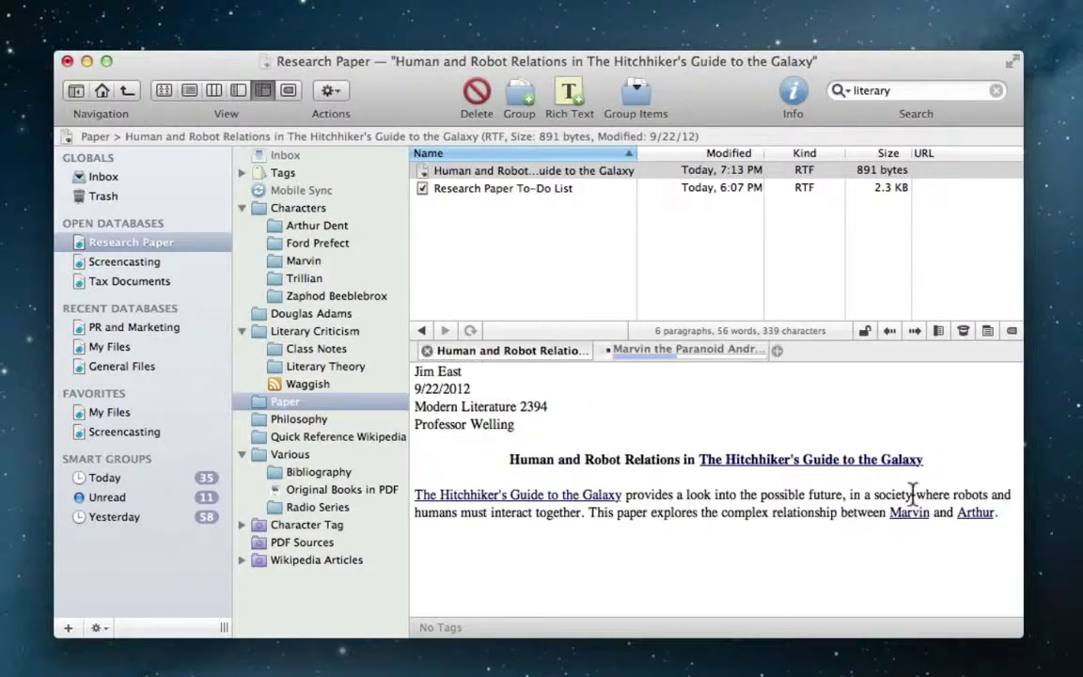
left_click(976, 514)
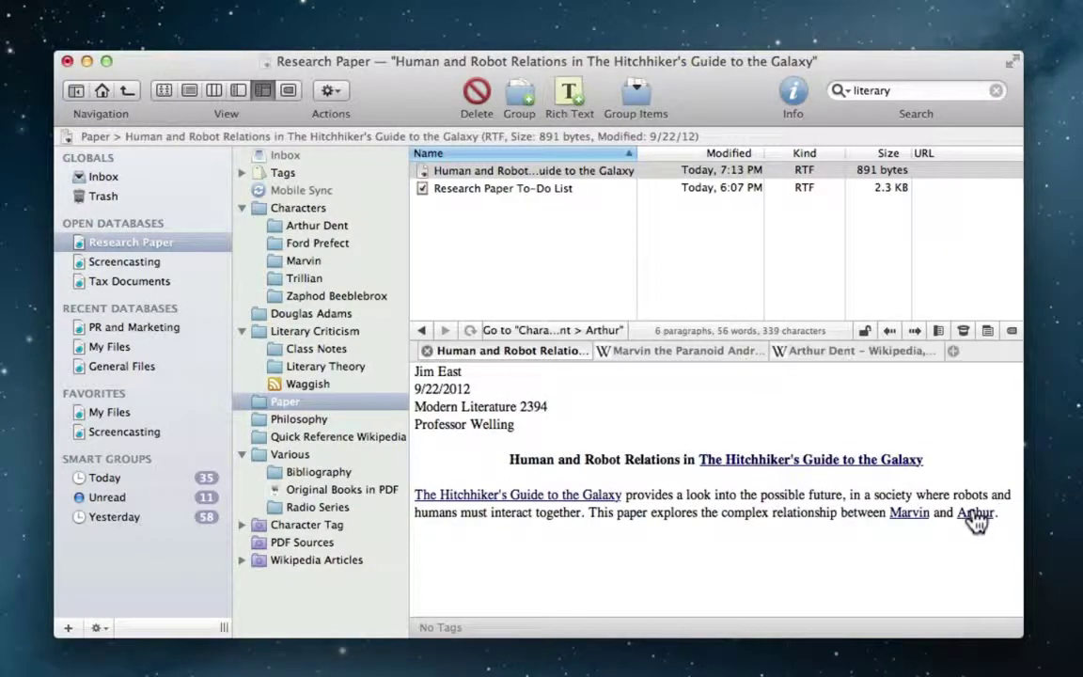
left_click(860, 351)
scroll(823, 395, "down", 2)
scroll(824, 395, "down", 6)
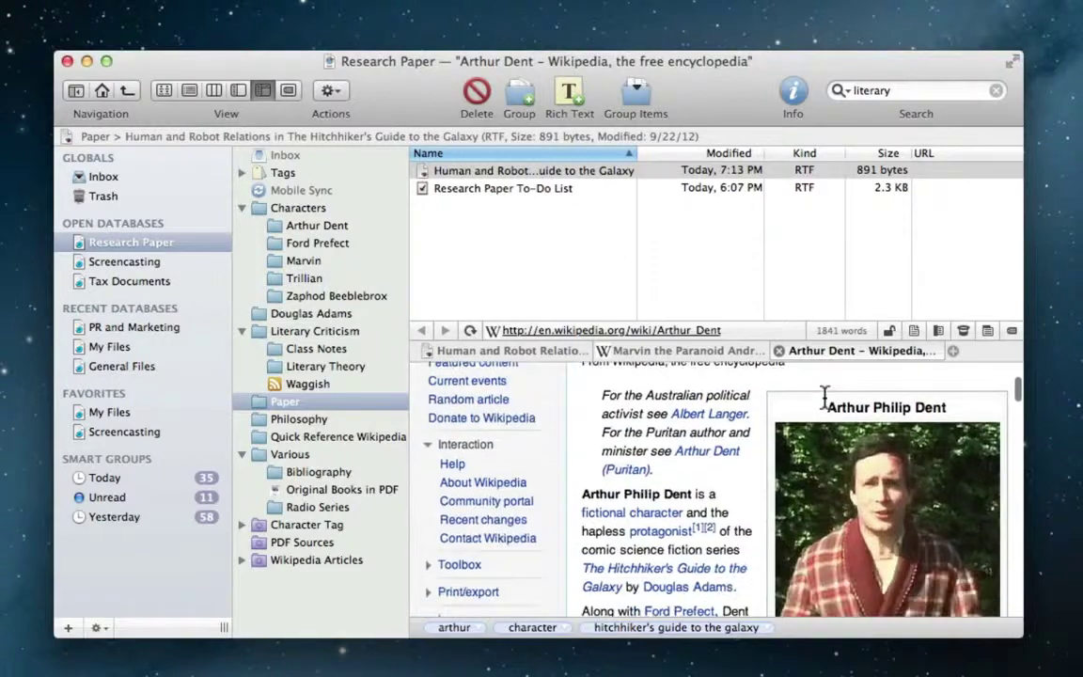
left_click(725, 358)
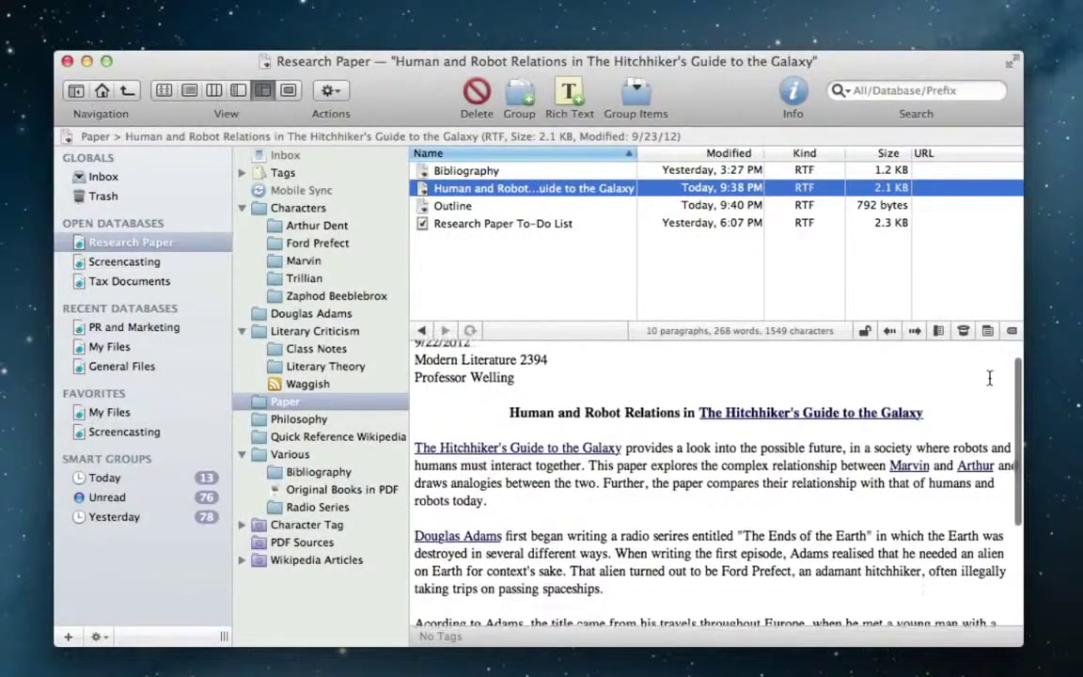
scroll(989, 378, "down", 1)
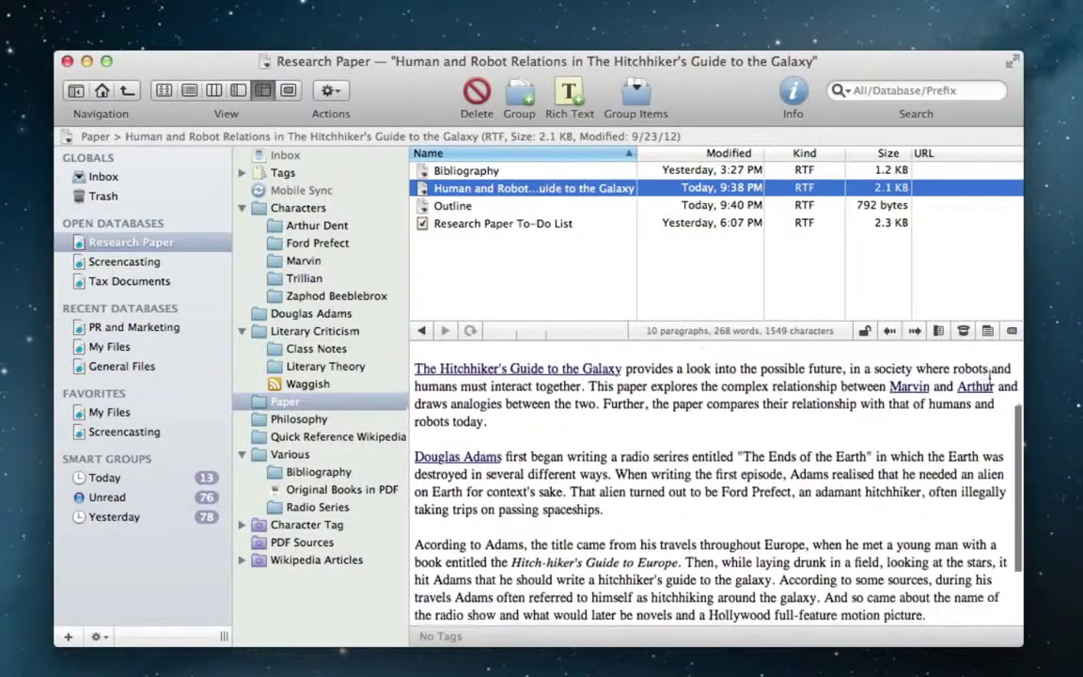
- Scroll through the finished paper and bring up File > Export > Files and Folders
left_click(322, 18)
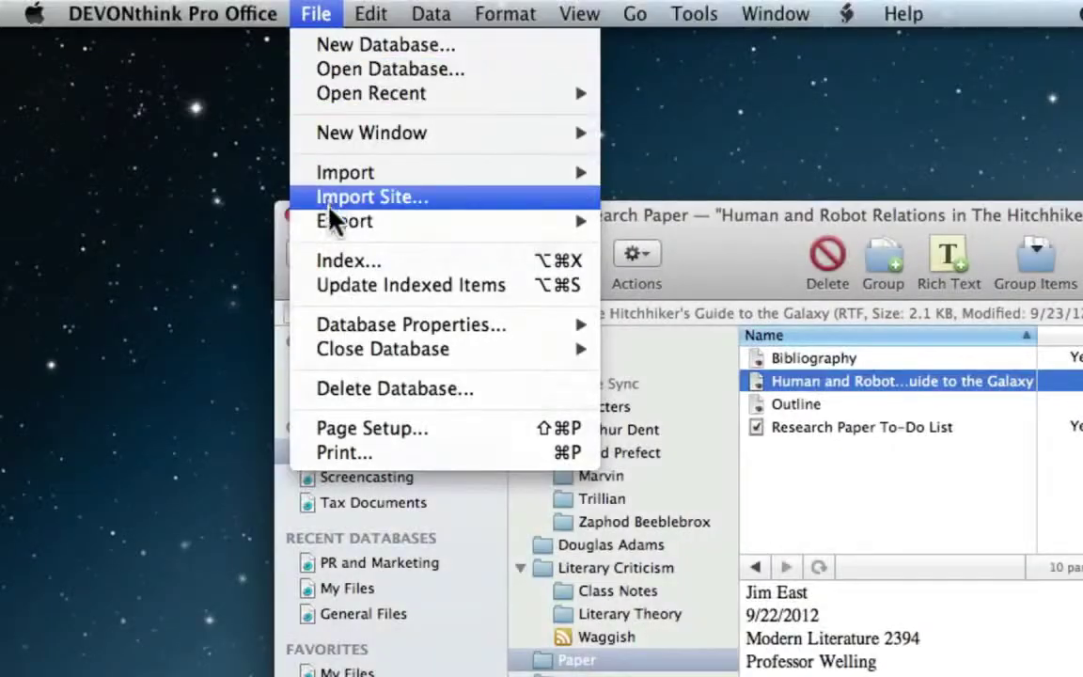
mouse_move(331, 223)
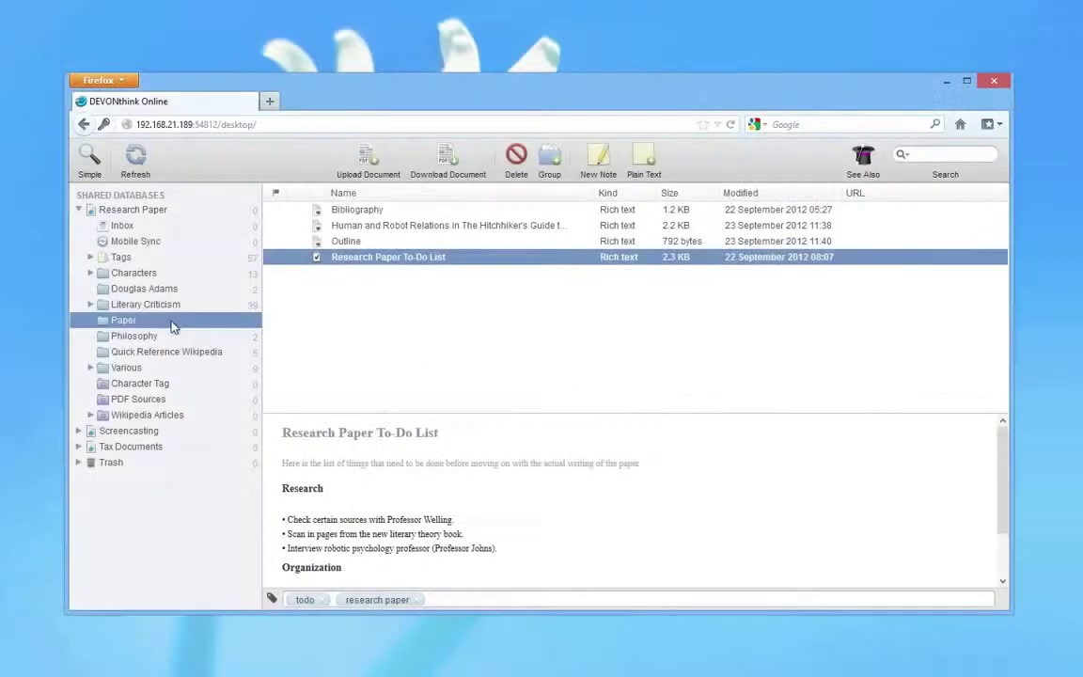
- In the web interface, open Characters > Marvin and read the Marvin Quotes IMDb page
left_click(91, 274)
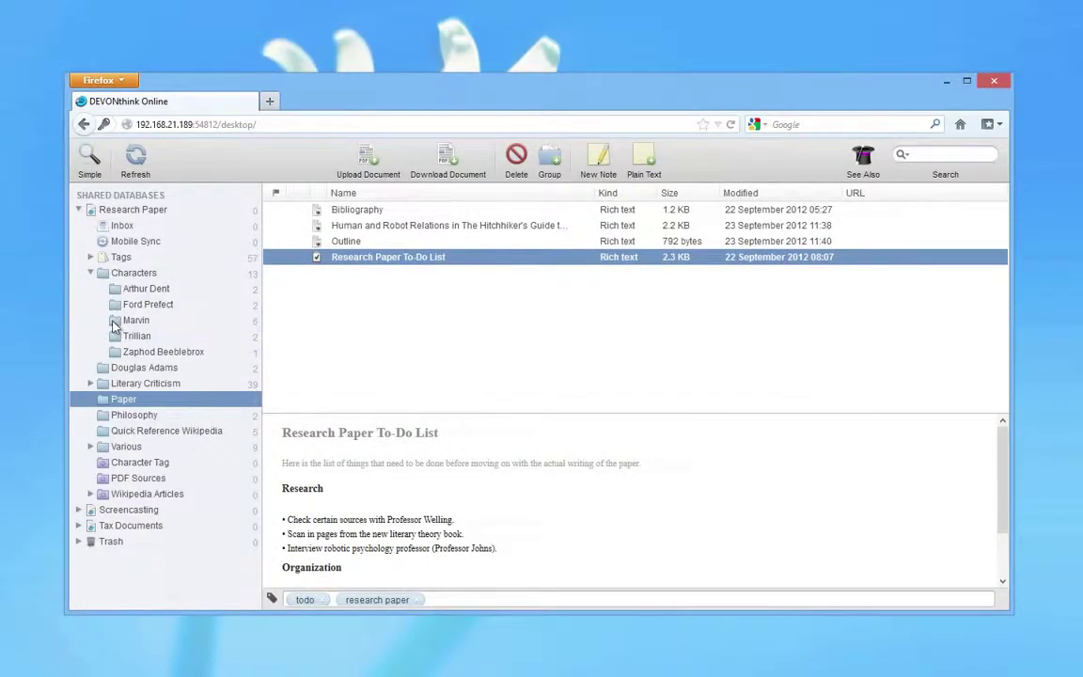
left_click(115, 324)
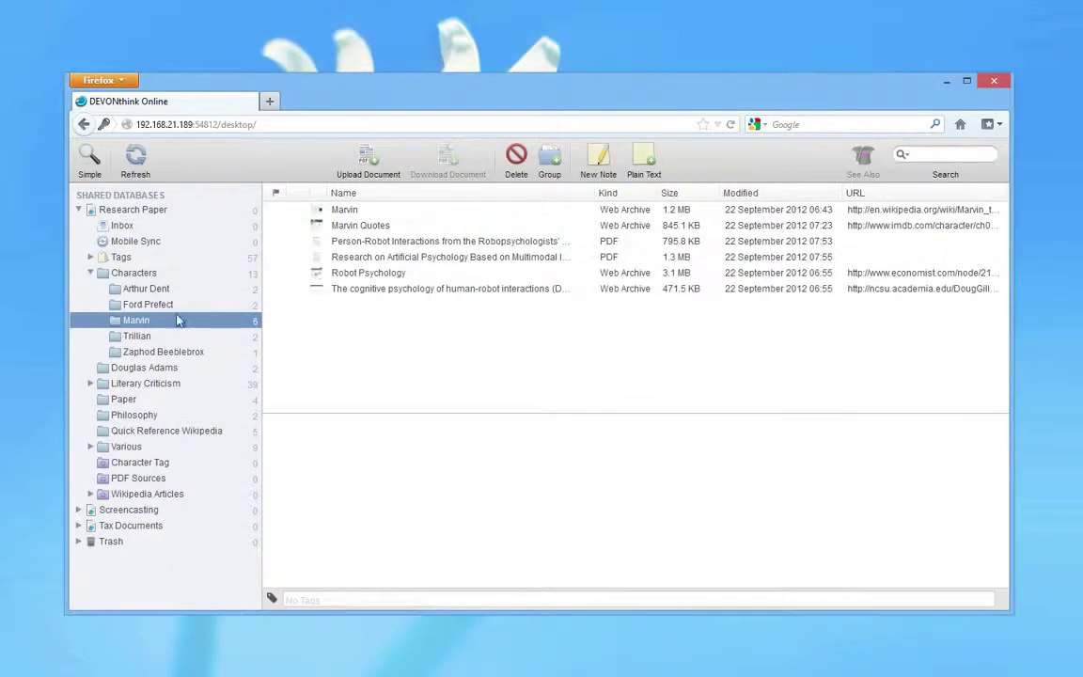
left_click(335, 227)
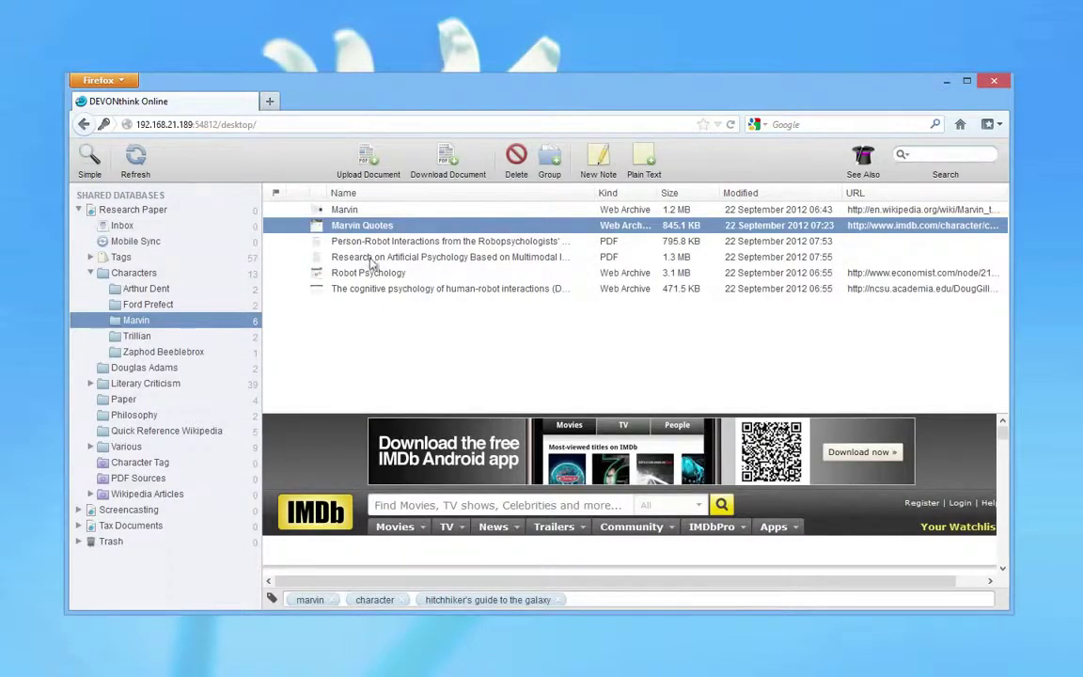
scroll(371, 451, "down", 5)
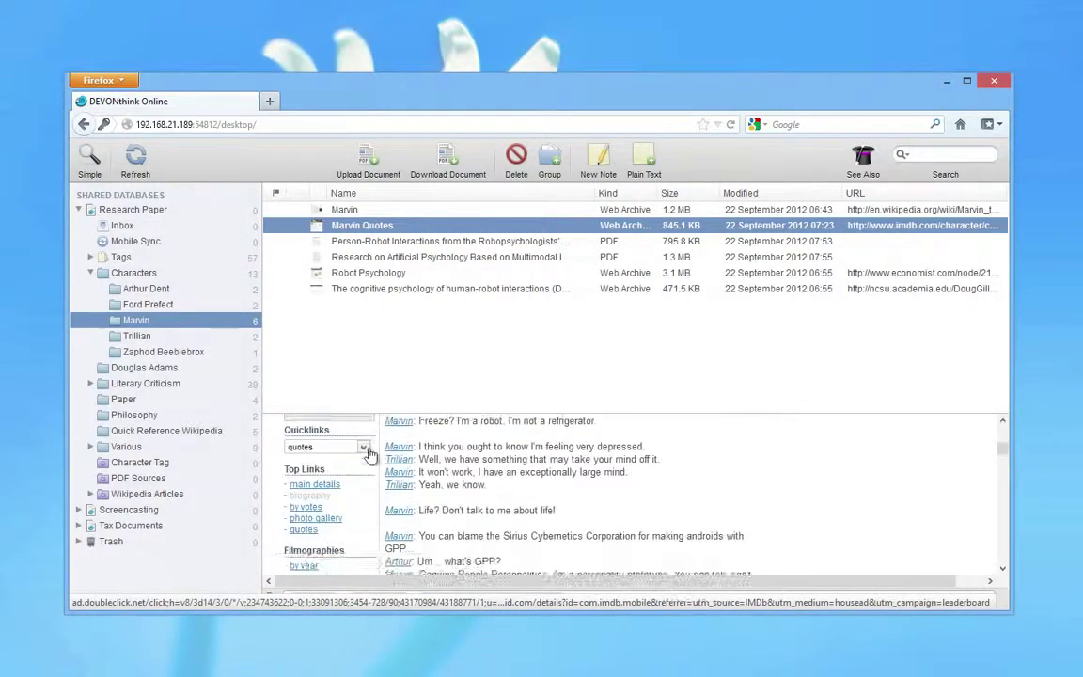
scroll(372, 455, "down", 5)
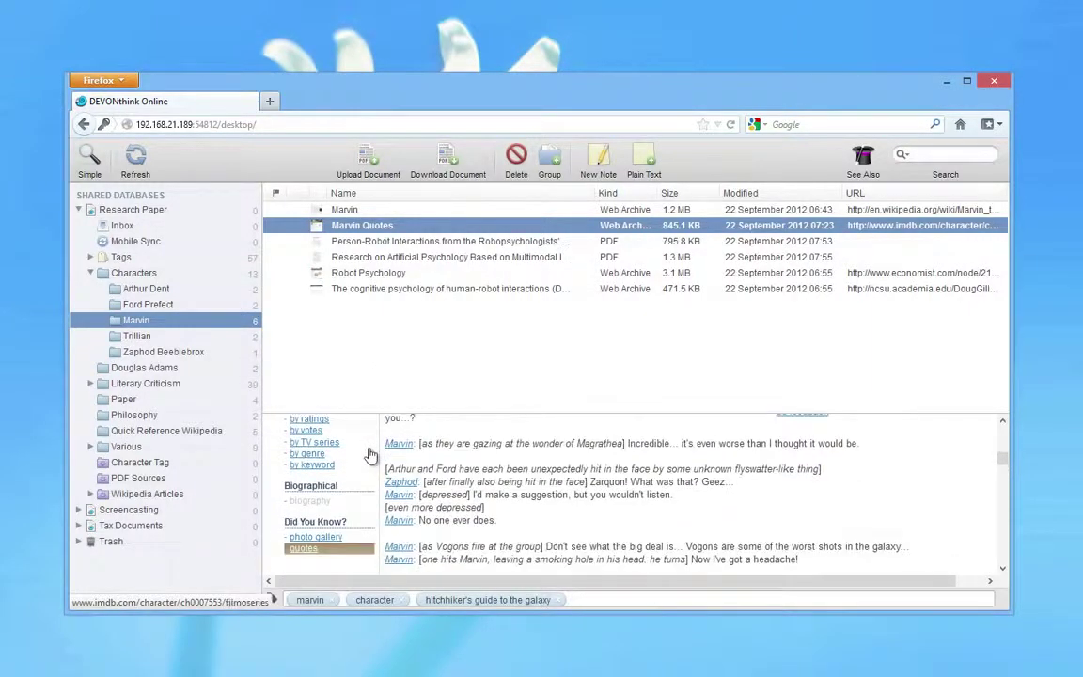
scroll(372, 455, "down", 3)
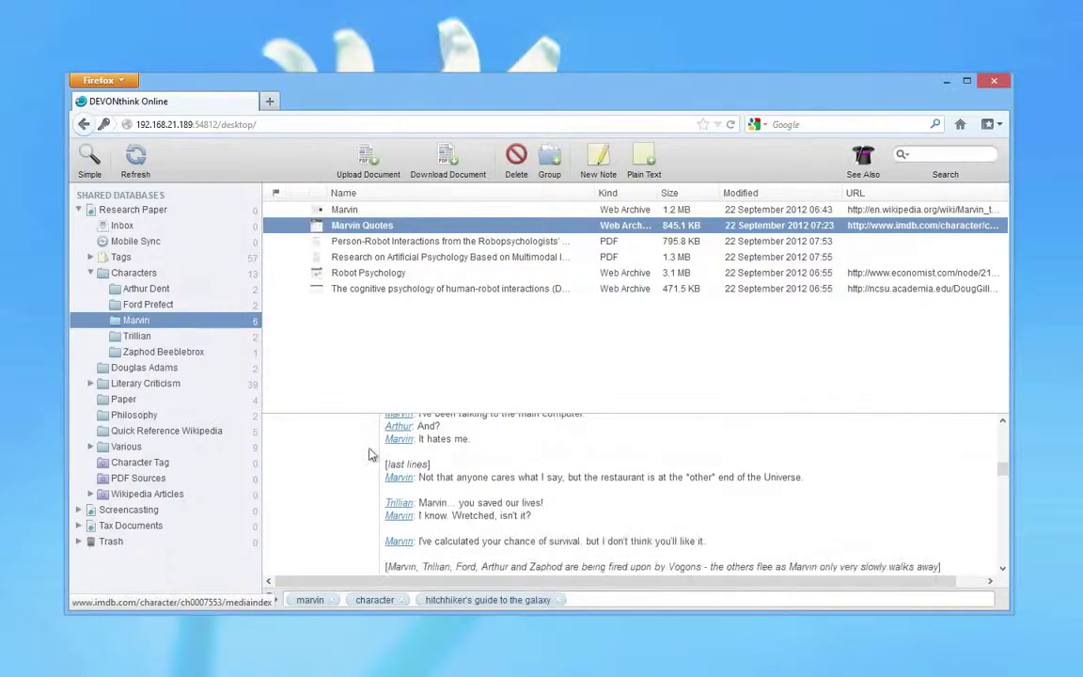